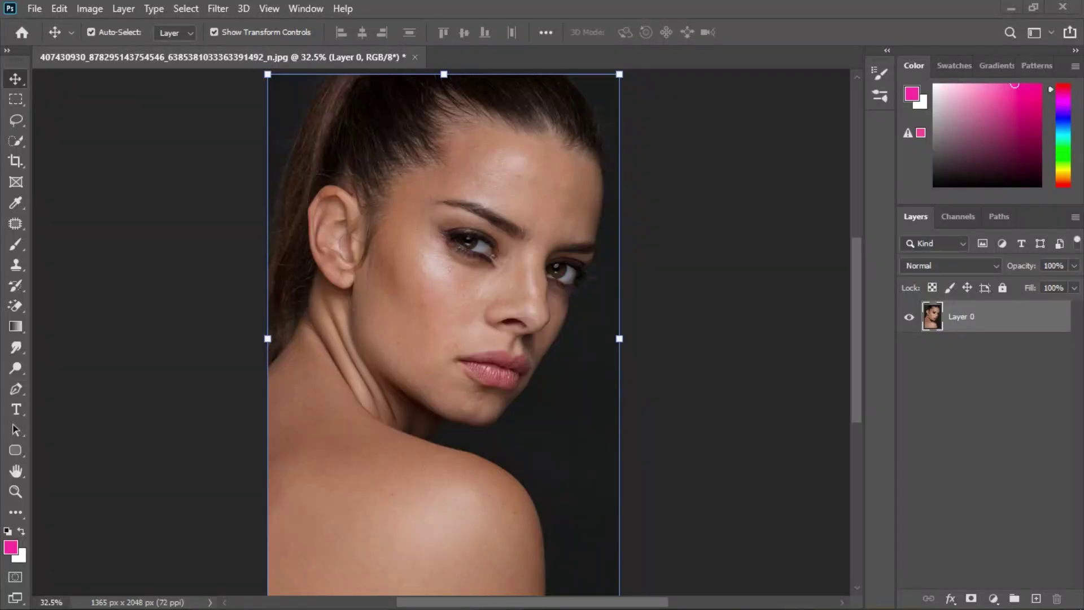
# Add a Hue/Saturation 1 adjustment layer over Layer 0, leaving all values at 0
pyautogui.scroll(3, 451, 178)
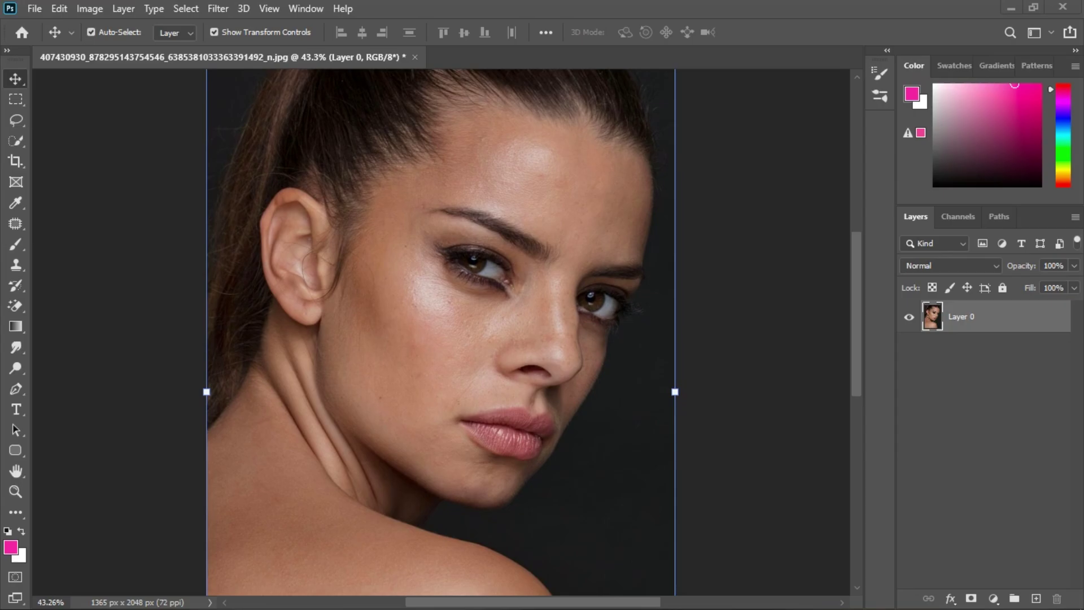
pyautogui.scroll(-3, 452, 189)
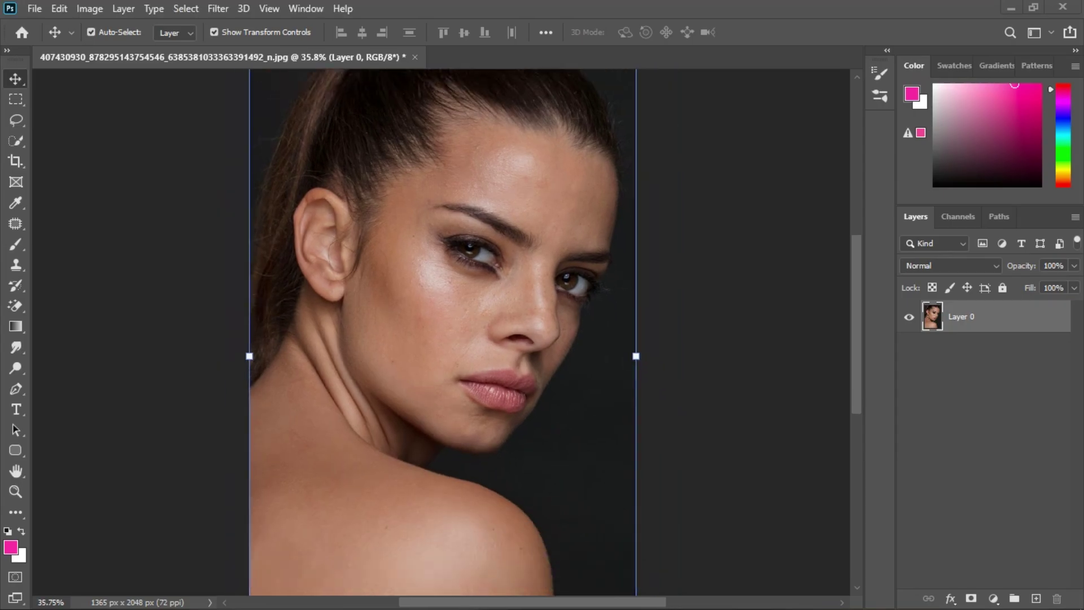
pyautogui.scroll(5, 411, 214)
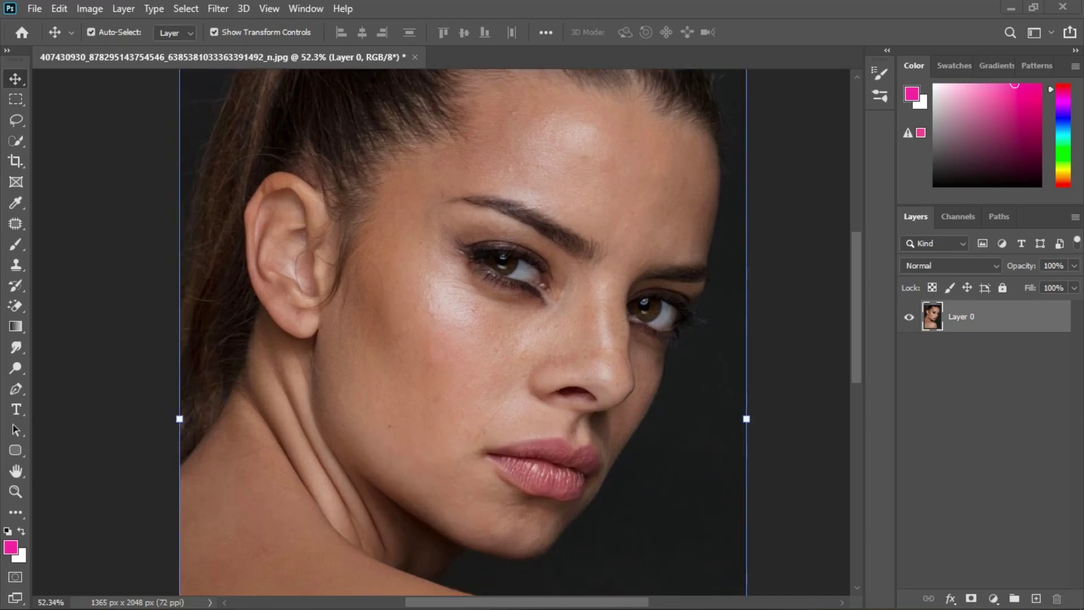
pyautogui.scroll(2, 501, 348)
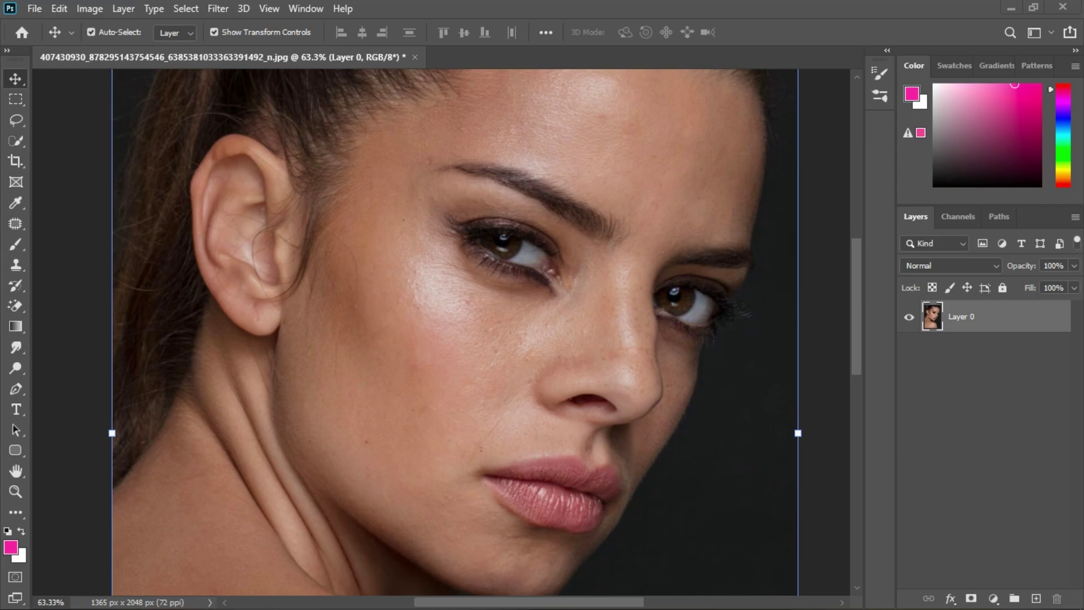
pyautogui.scroll(-5, 430, 258)
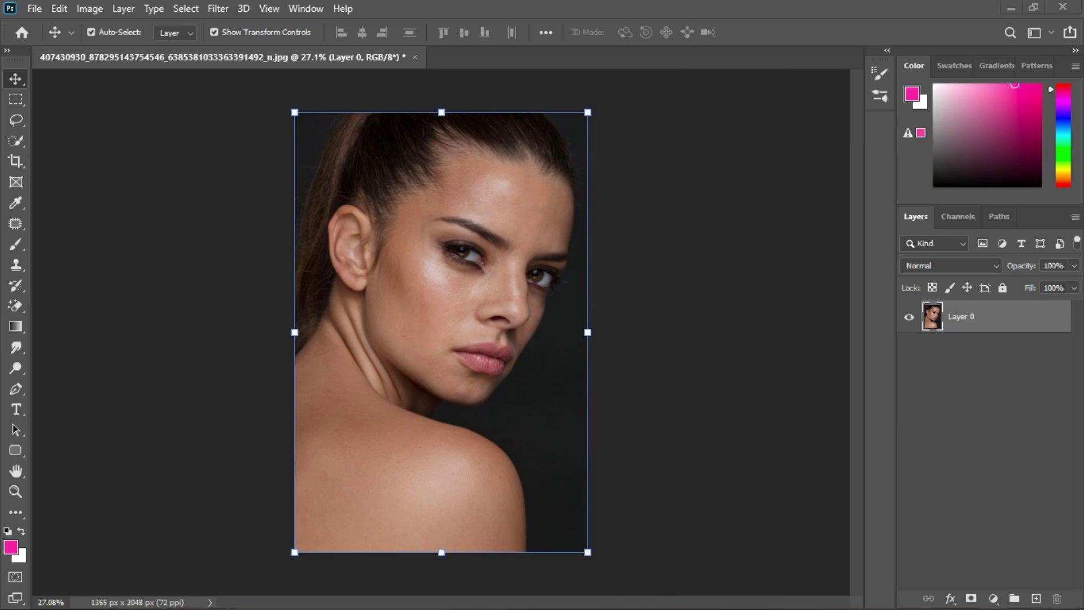
pyautogui.click(993, 598)
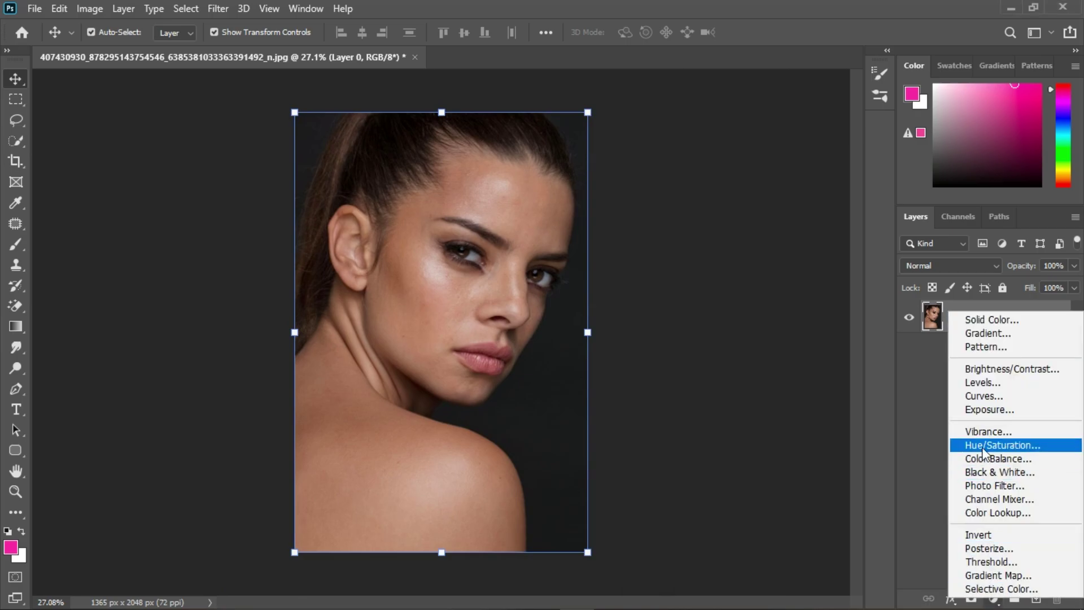
pyautogui.click(984, 450)
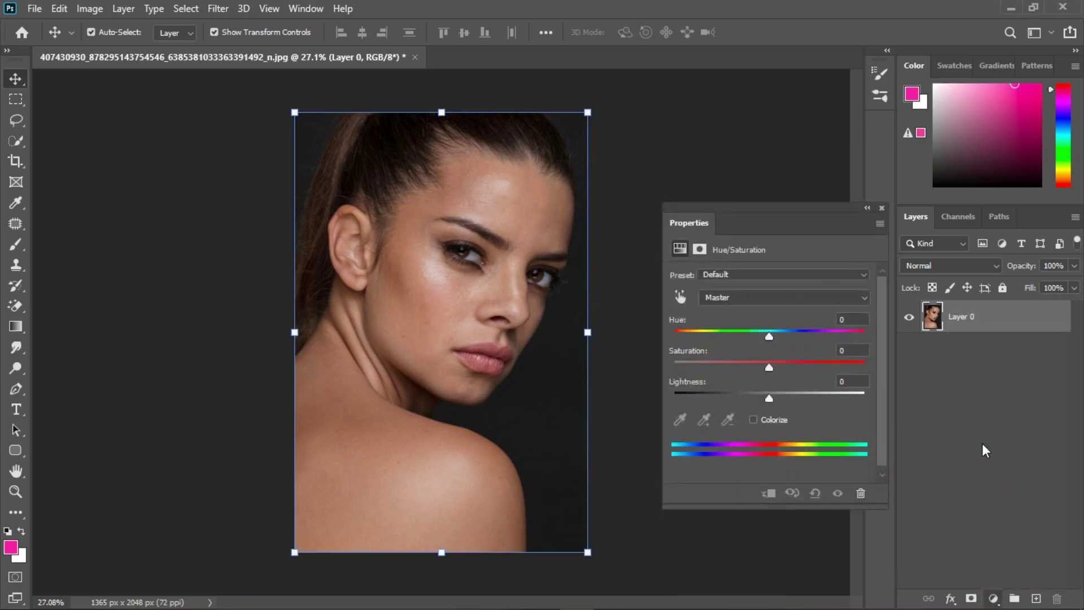
pyautogui.click(881, 208)
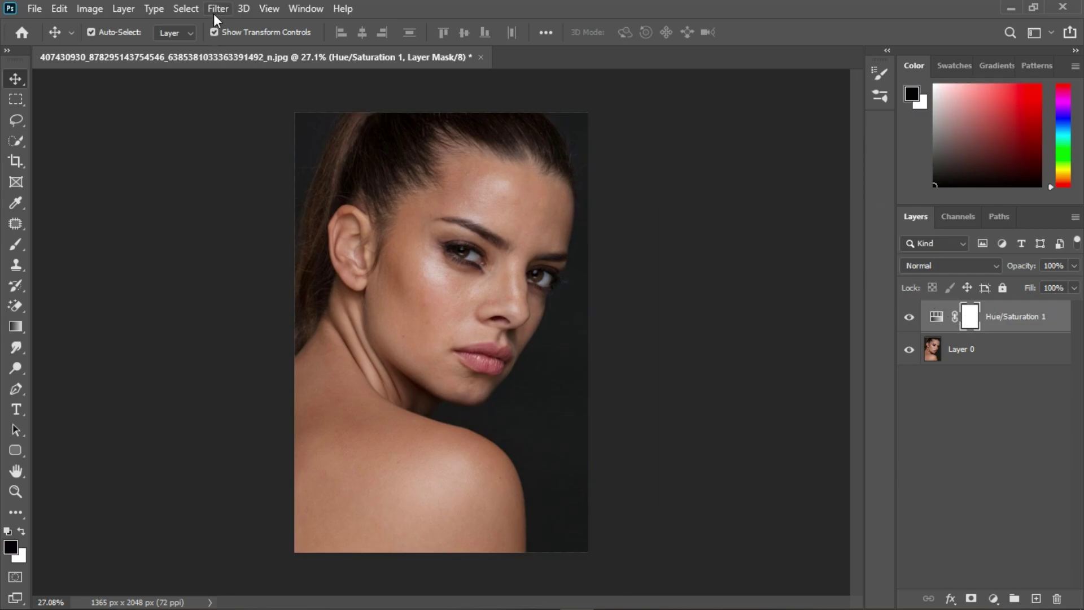
# Start a Color Range selection, sampling skin above the lips and at the nose tip
pyautogui.click(188, 9)
pyautogui.click(222, 165)
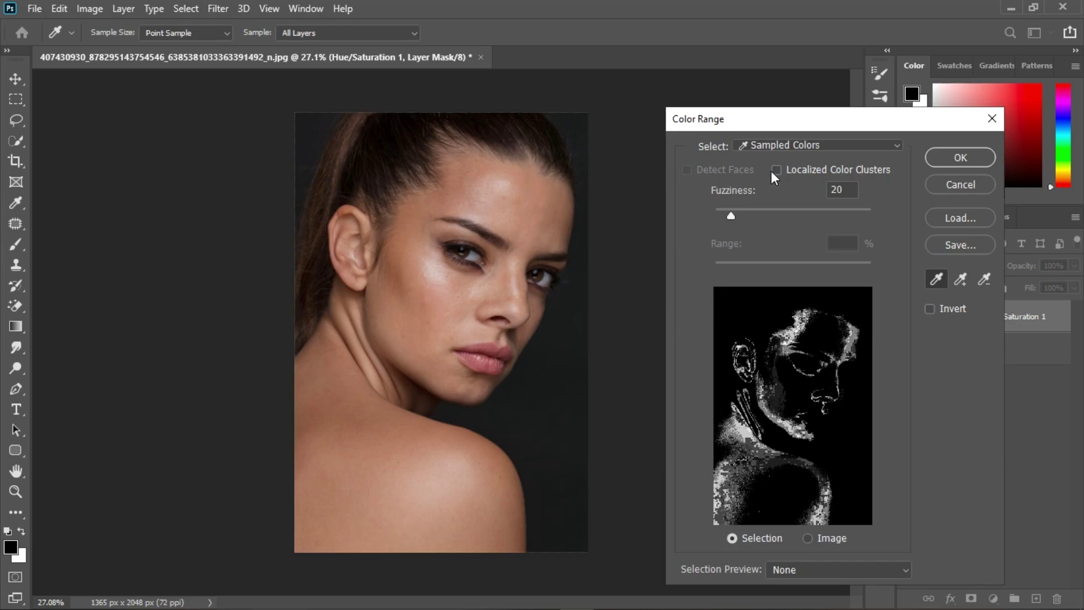
pyautogui.click(474, 336)
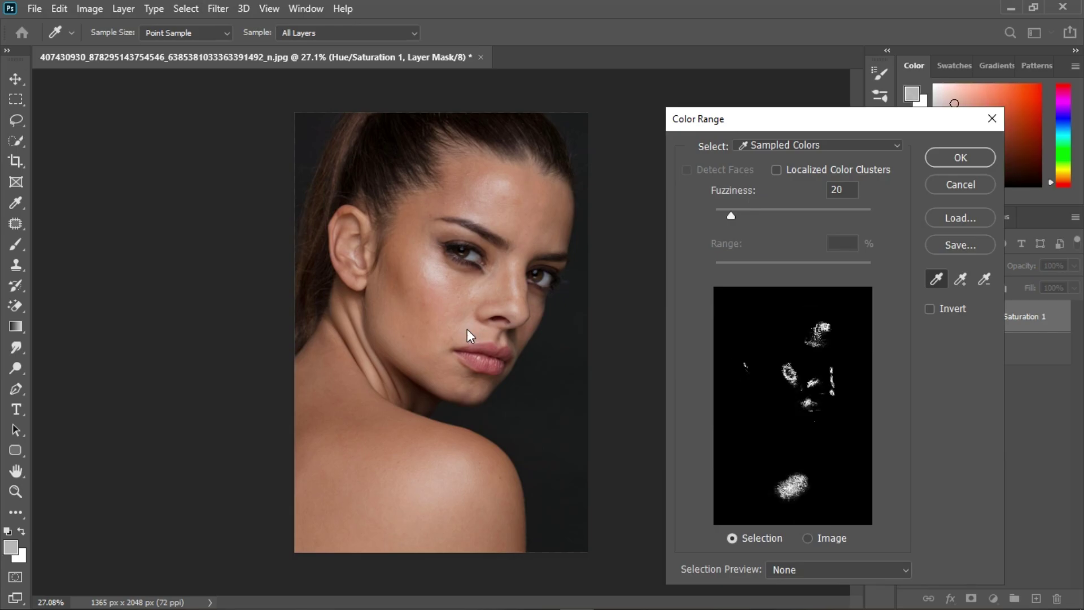
pyautogui.click(398, 349)
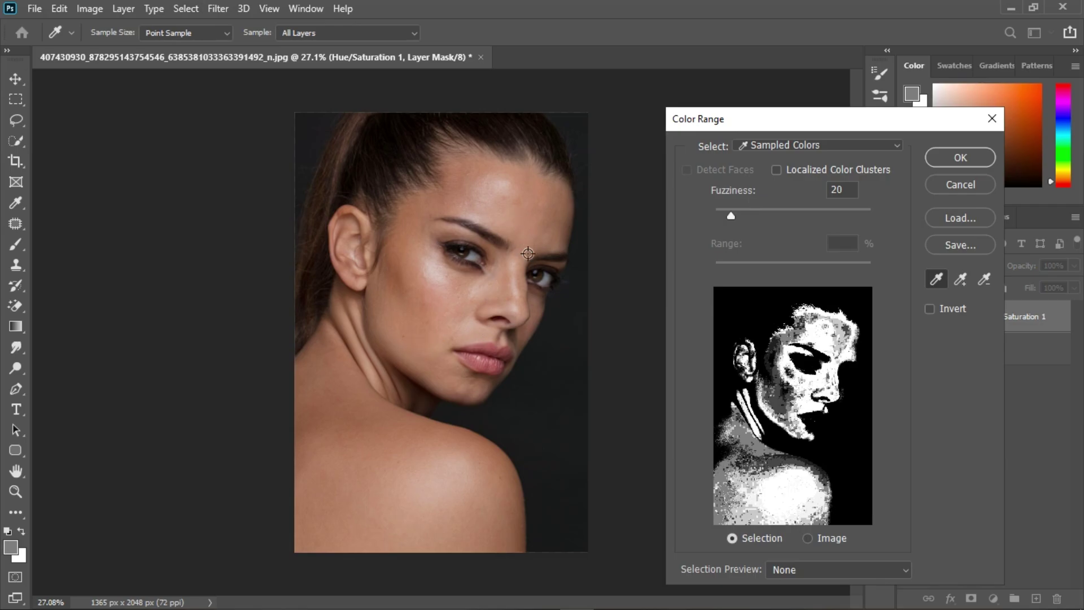
pyautogui.click(475, 333)
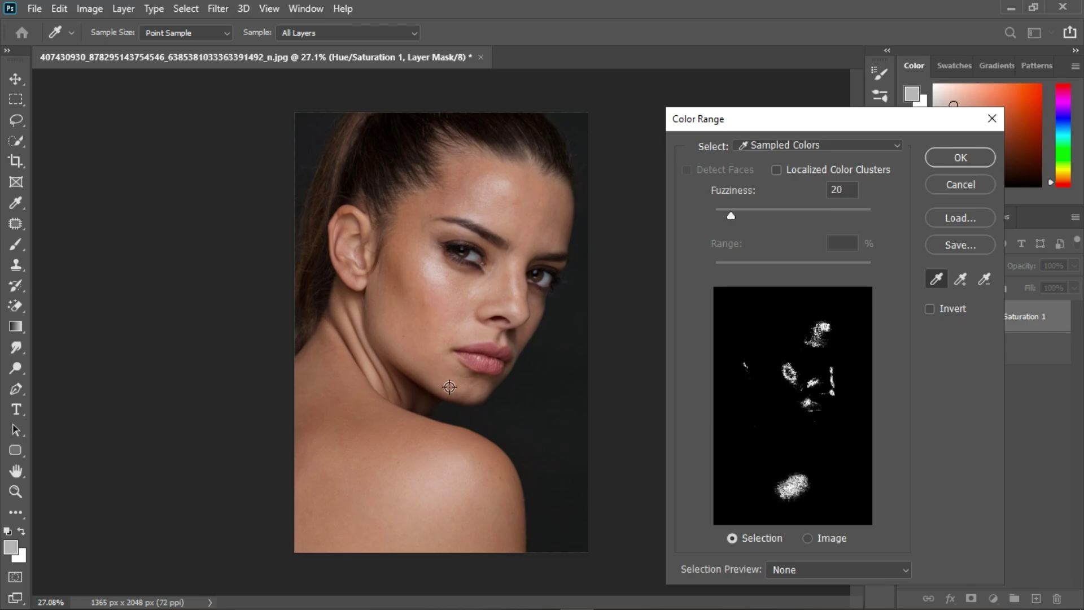
pyautogui.scroll(3, 475, 296)
pyautogui.scroll(1, 475, 296)
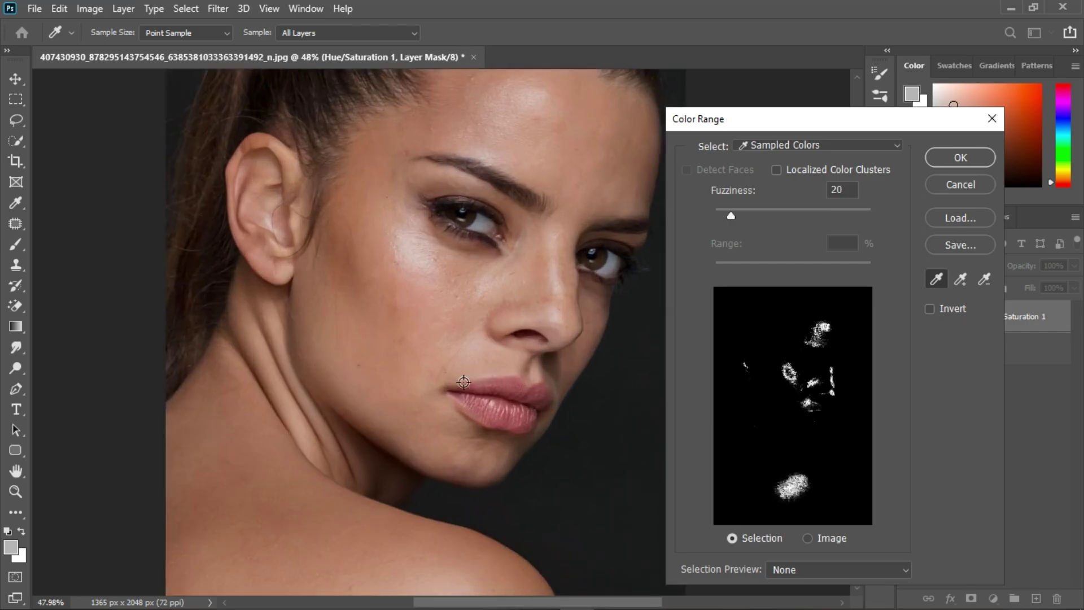
pyautogui.click(486, 347)
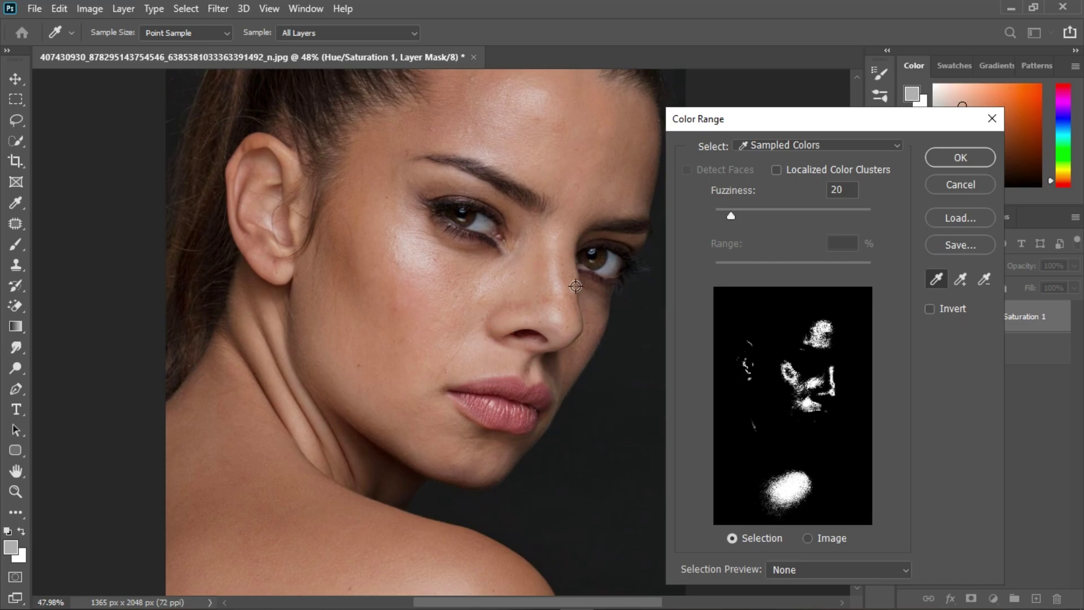
pyautogui.click(563, 336)
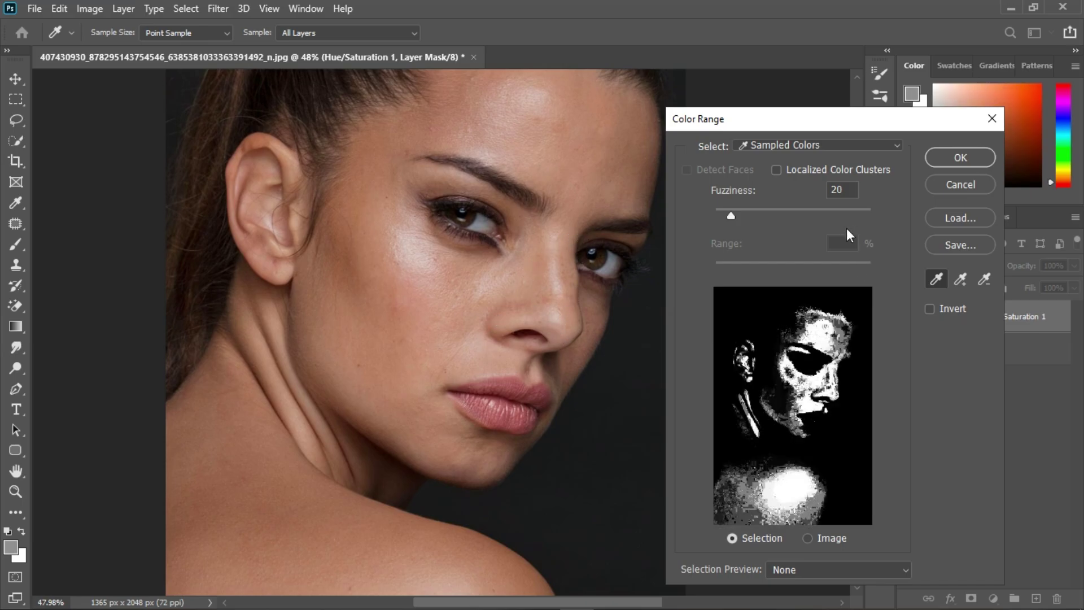
# Set Fuzziness to 15 and apply the selection as the Hue/Saturation 1 mask
pyautogui.moveTo(734, 217); pyautogui.dragTo(727, 218)
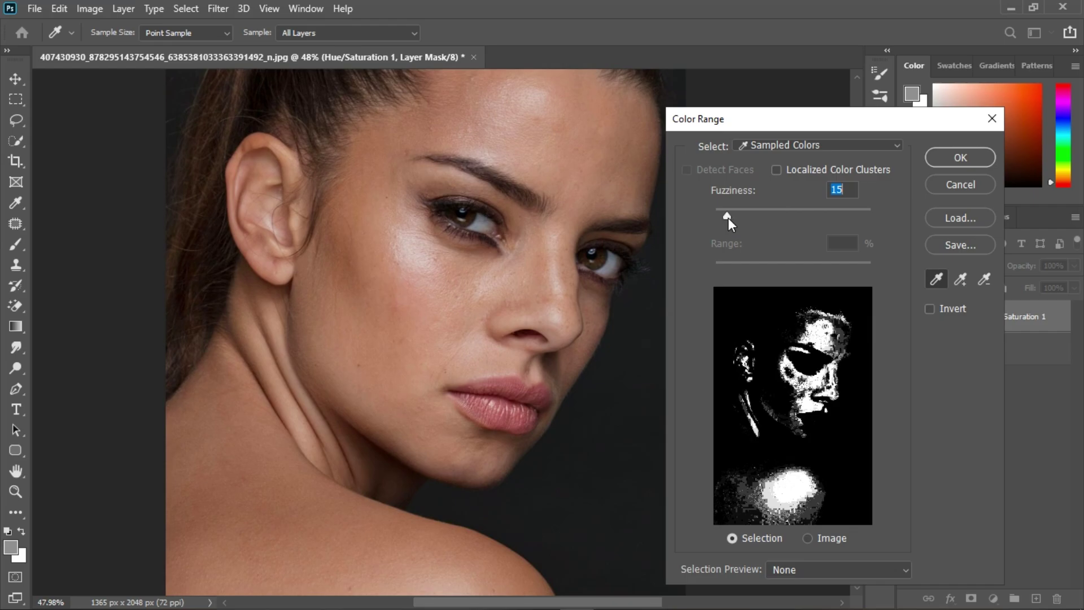
pyautogui.click(959, 158)
pyautogui.press('v')
pyautogui.hotkey('ctrl', '0')
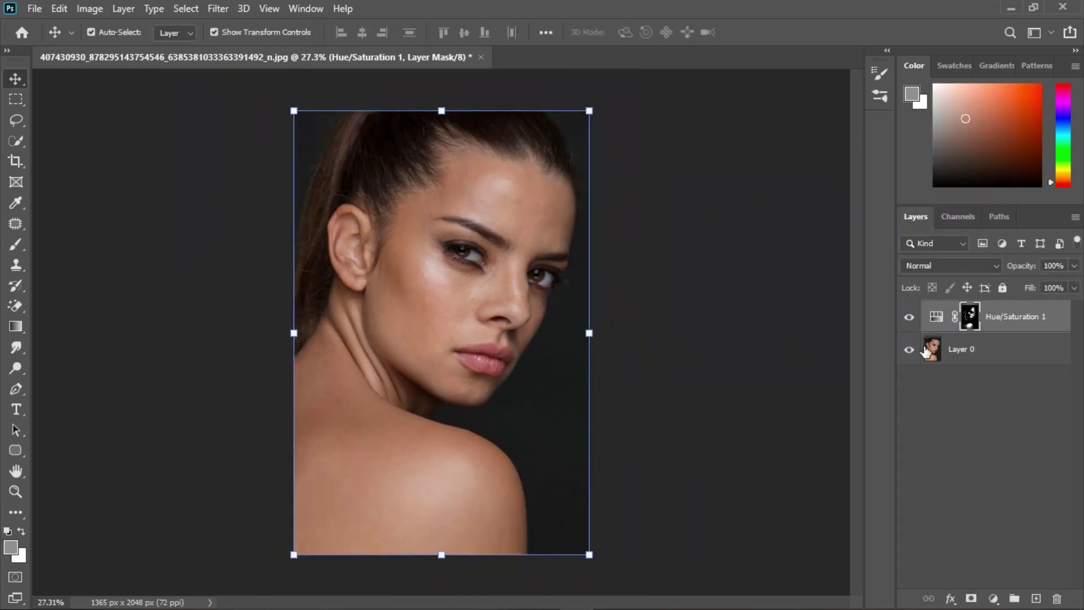
# Check the mask view, then raise the masked skin's Saturation to +20
pyautogui.keyDown('alt'); pyautogui.click(972, 318); pyautogui.keyUp('alt')
pyautogui.keyDown('alt'); pyautogui.click(976, 322); pyautogui.keyUp('alt')
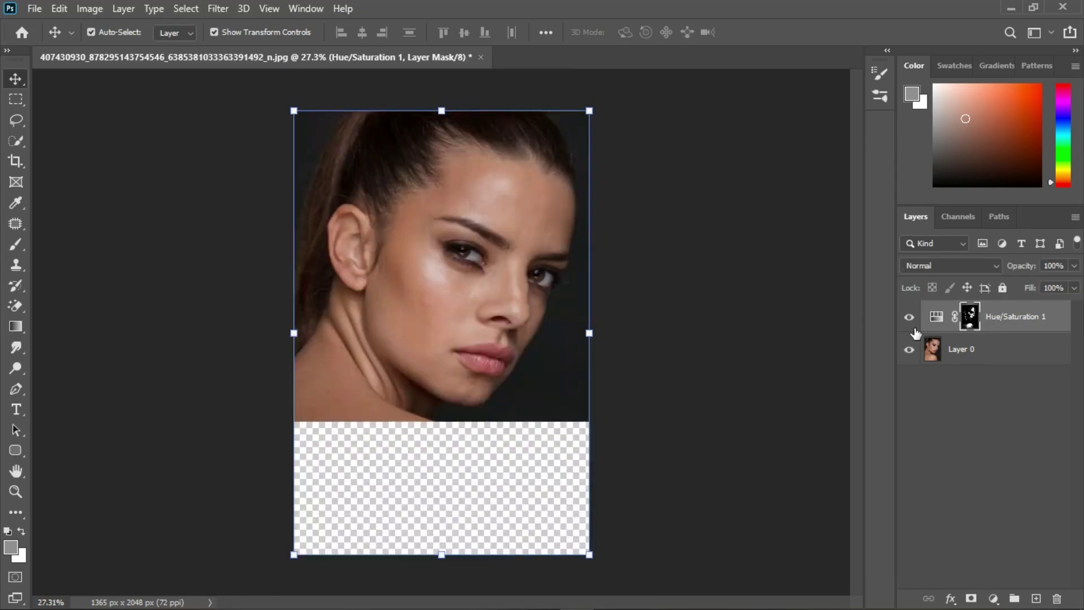
pyautogui.scroll(2, 572, 327)
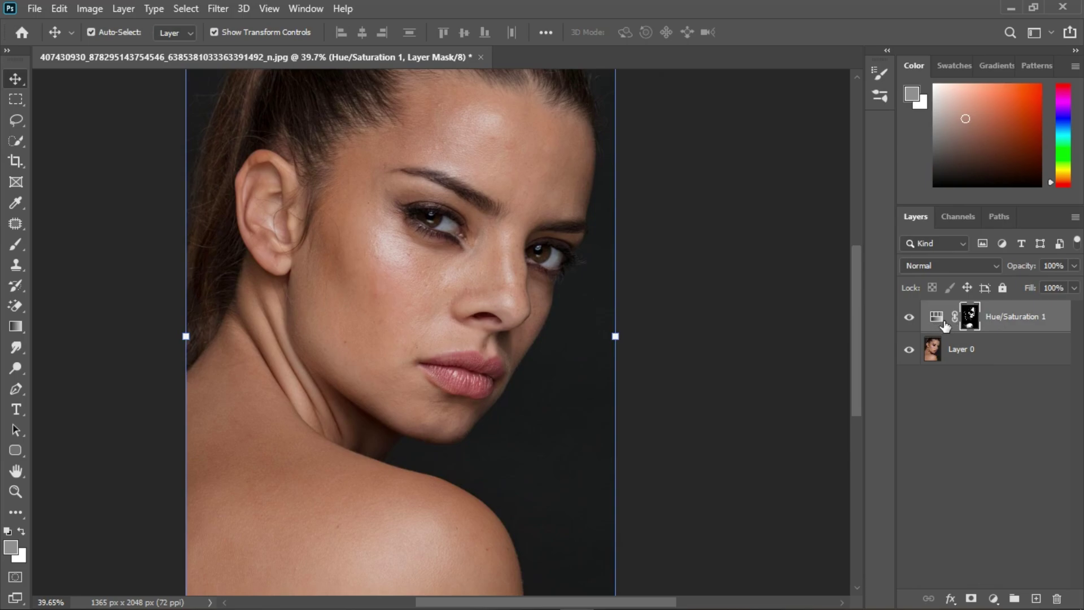
pyautogui.doubleClick(935, 325)
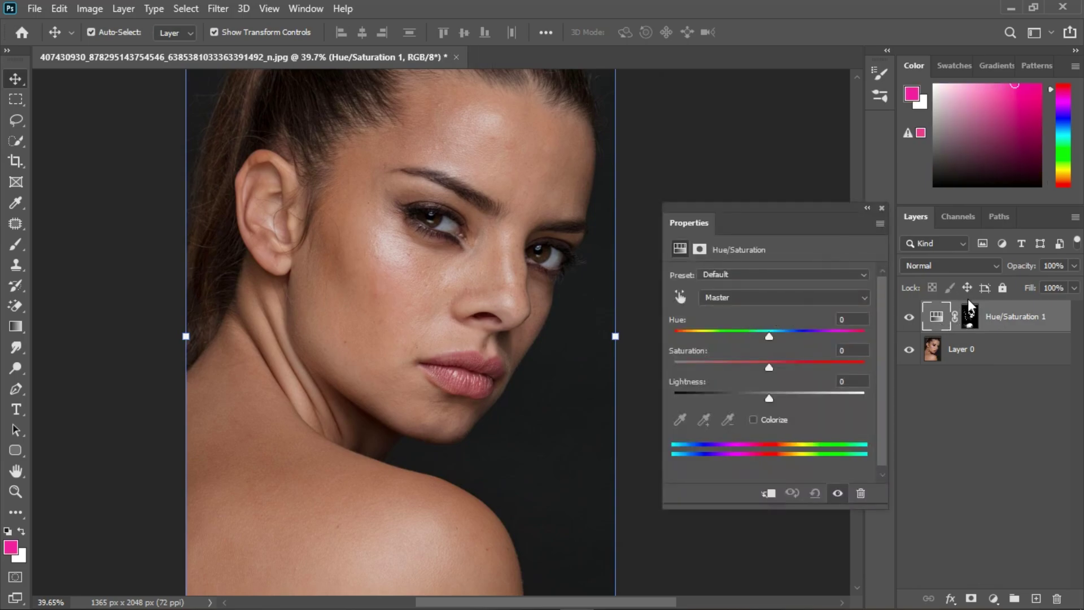
pyautogui.moveTo(769, 368); pyautogui.dragTo(796, 367)
pyautogui.scroll(3, 441, 130)
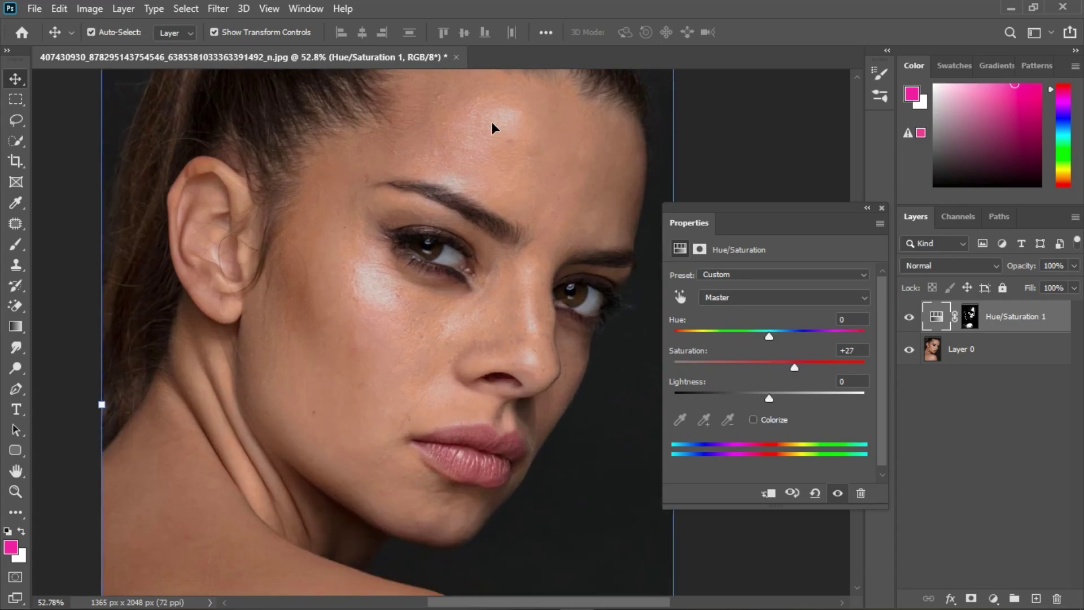
# Nudge Hue to +2, comparing before and after with the adjustment's visibility
pyautogui.click(837, 494)
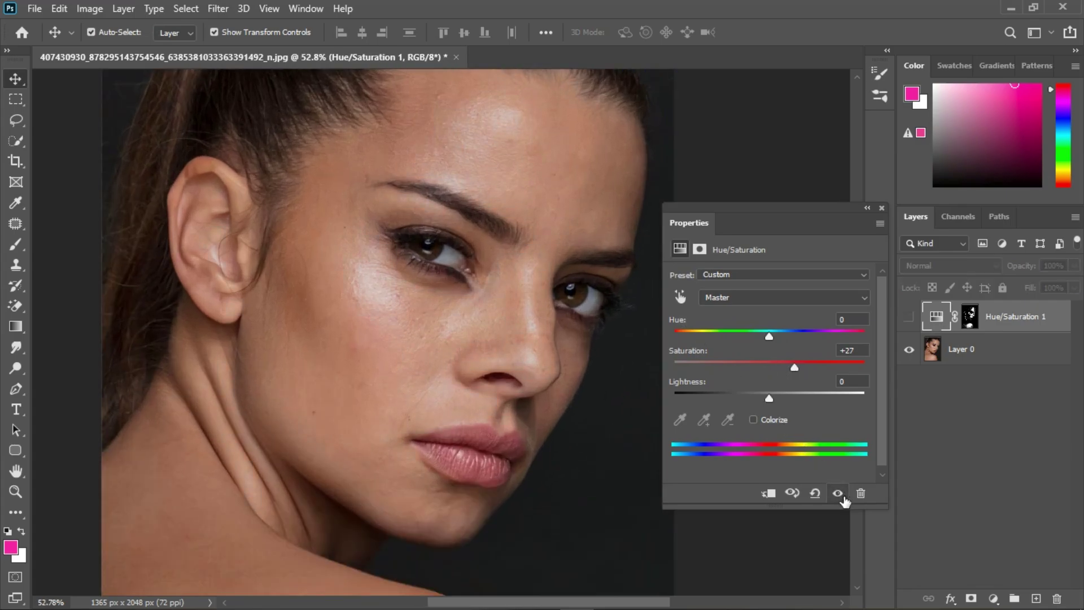
pyautogui.click(838, 495)
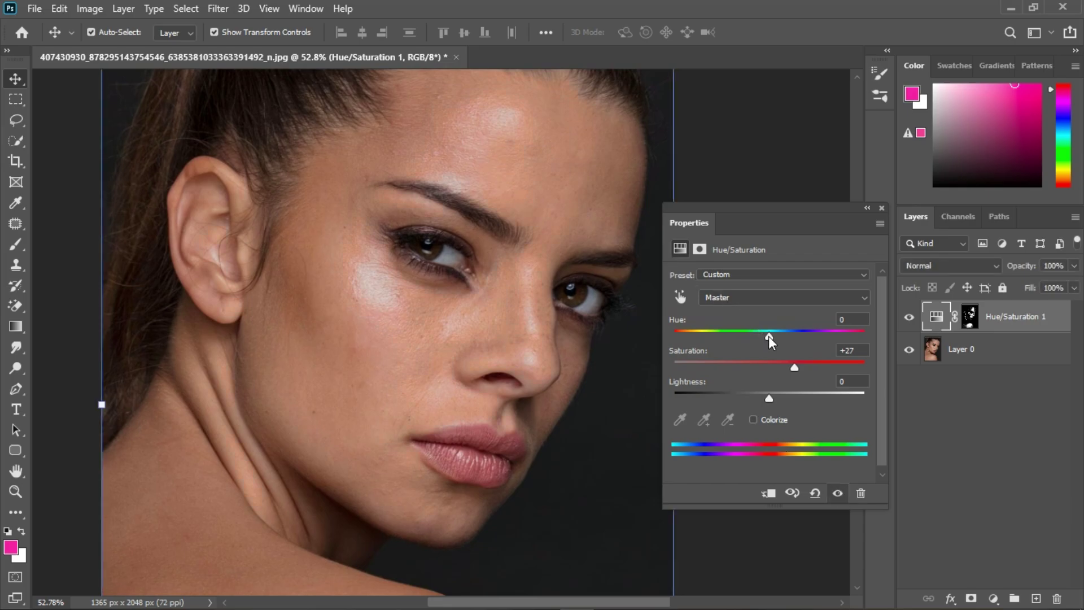
pyautogui.moveTo(769, 336); pyautogui.dragTo(770, 336)
pyautogui.scroll(-8, 479, 297)
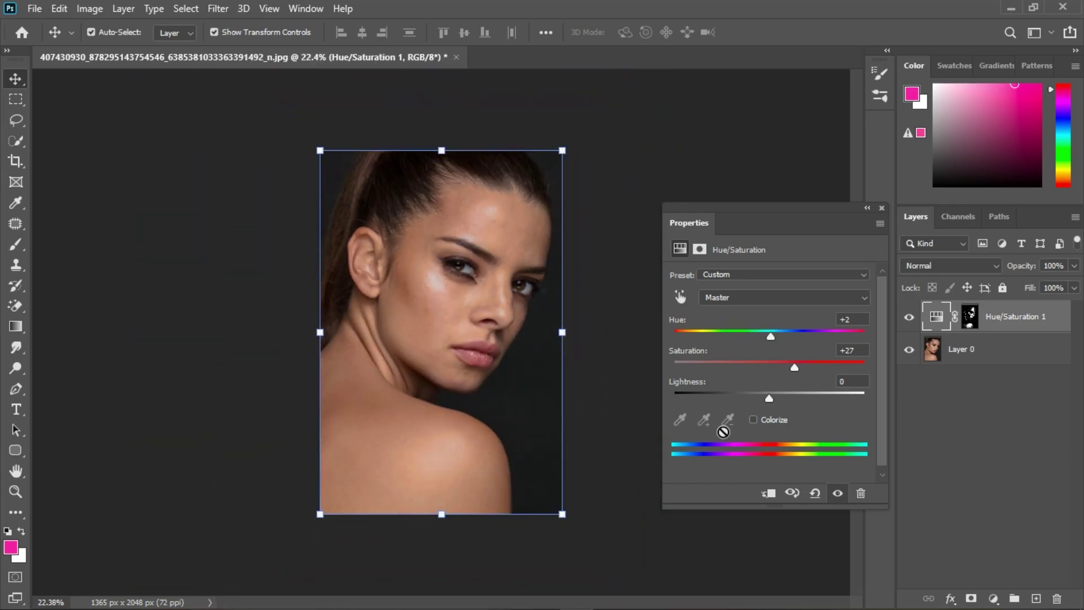
pyautogui.click(838, 494)
pyautogui.click(839, 494)
pyautogui.scroll(4, 468, 252)
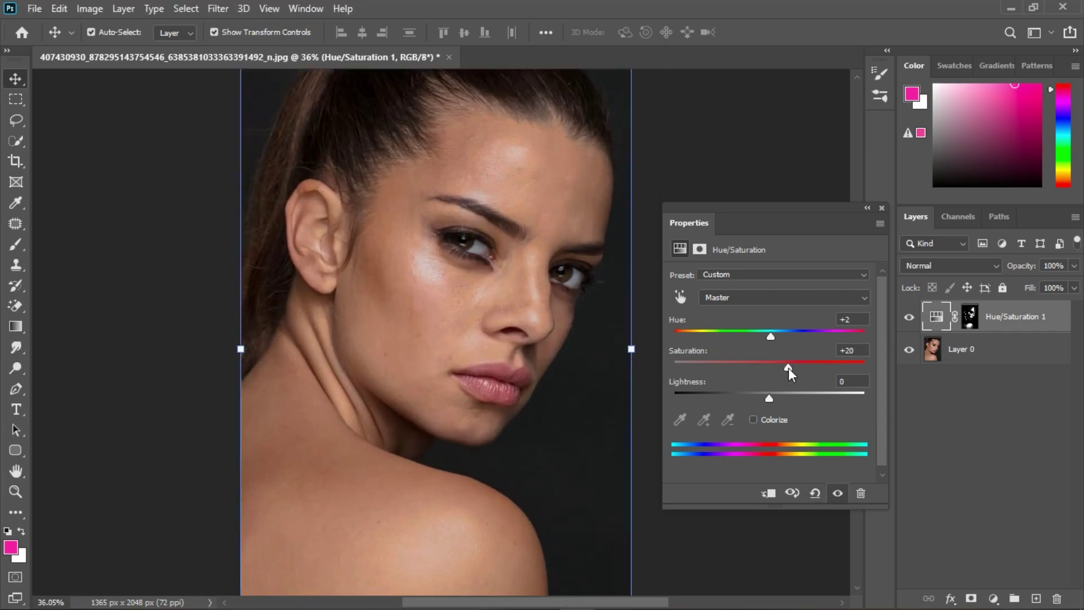
pyautogui.click(881, 208)
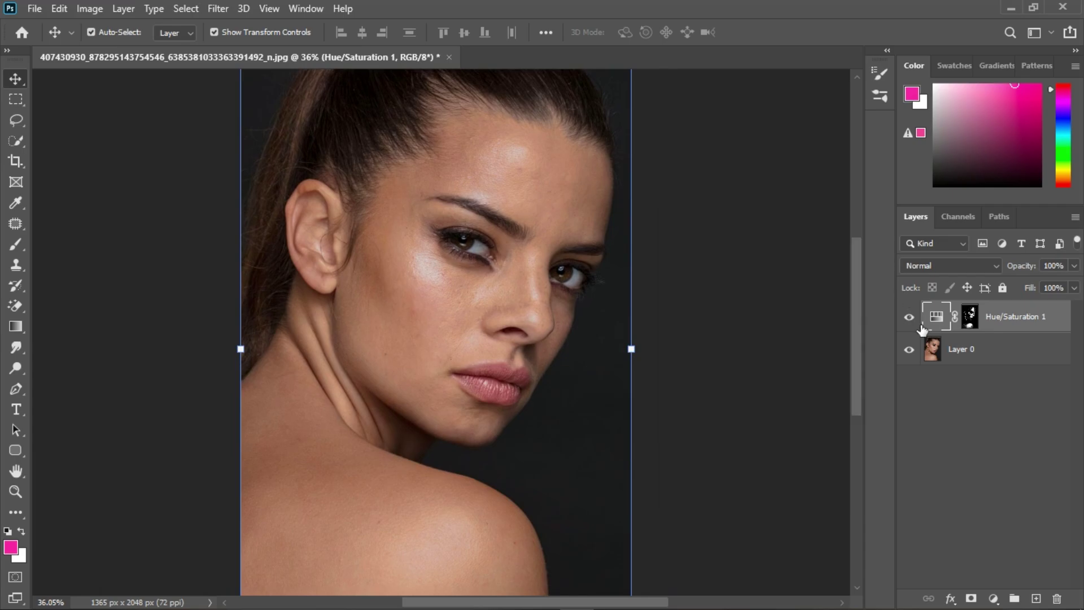
# Toggle Hue/Saturation 1 off and on in the Layers panel, leaving it visible
pyautogui.click(909, 317)
pyautogui.click(908, 317)
pyautogui.scroll(1, 466, 278)
pyautogui.scroll(1, 467, 278)
pyautogui.click(910, 318)
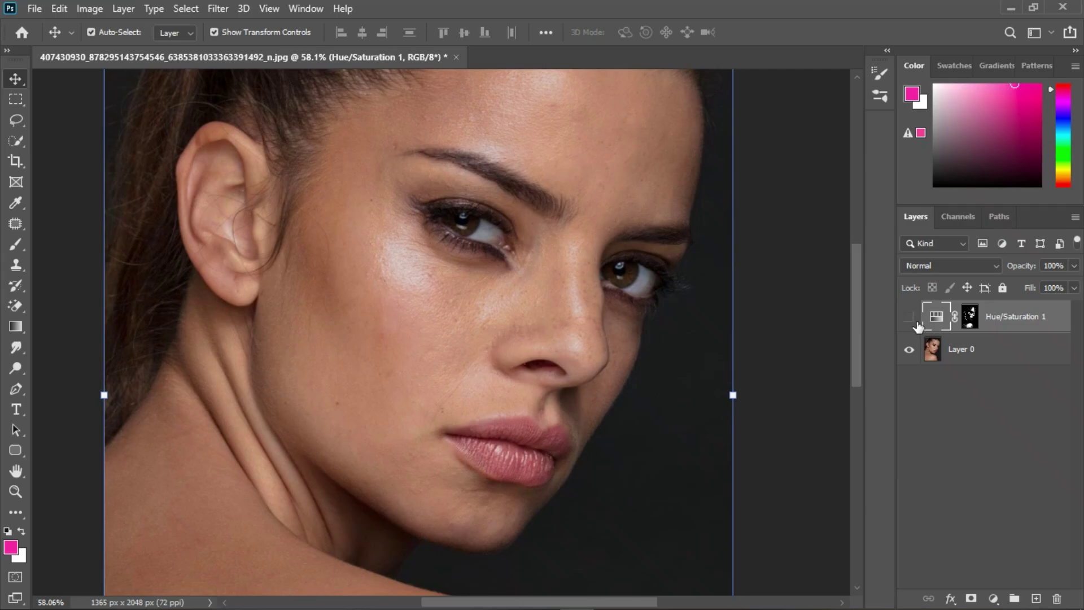
pyautogui.click(909, 317)
pyautogui.scroll(-2, 532, 298)
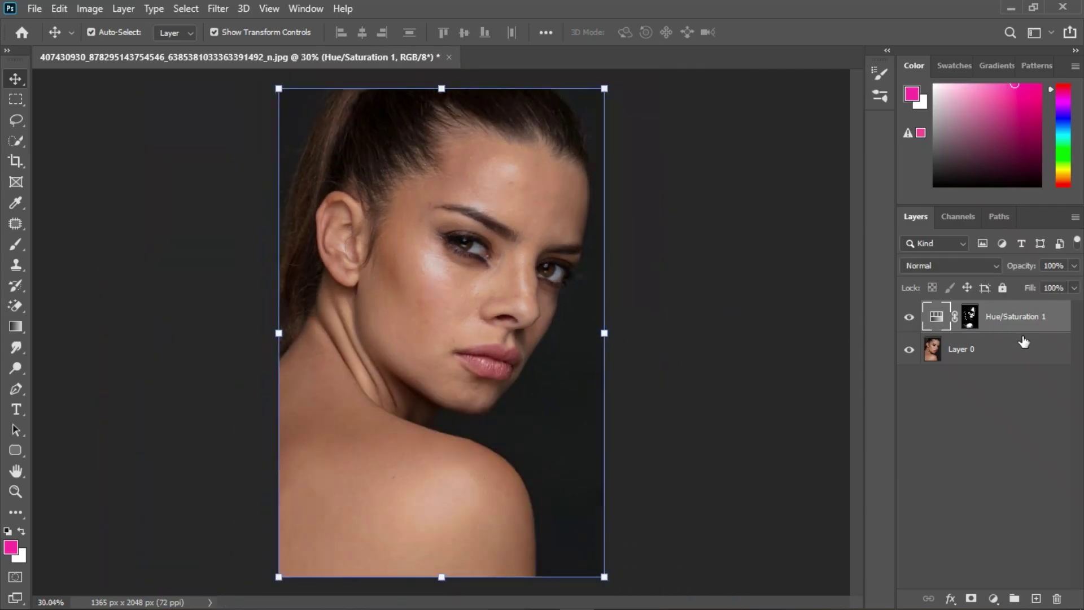
# Stamp visible layers into Layer 1, delete Hue/Saturation 1, and duplicate Layer 1 twice
pyautogui.press('ctrl')
pyautogui.hotkey('ctrl', 'shift', 'alt', 'e')
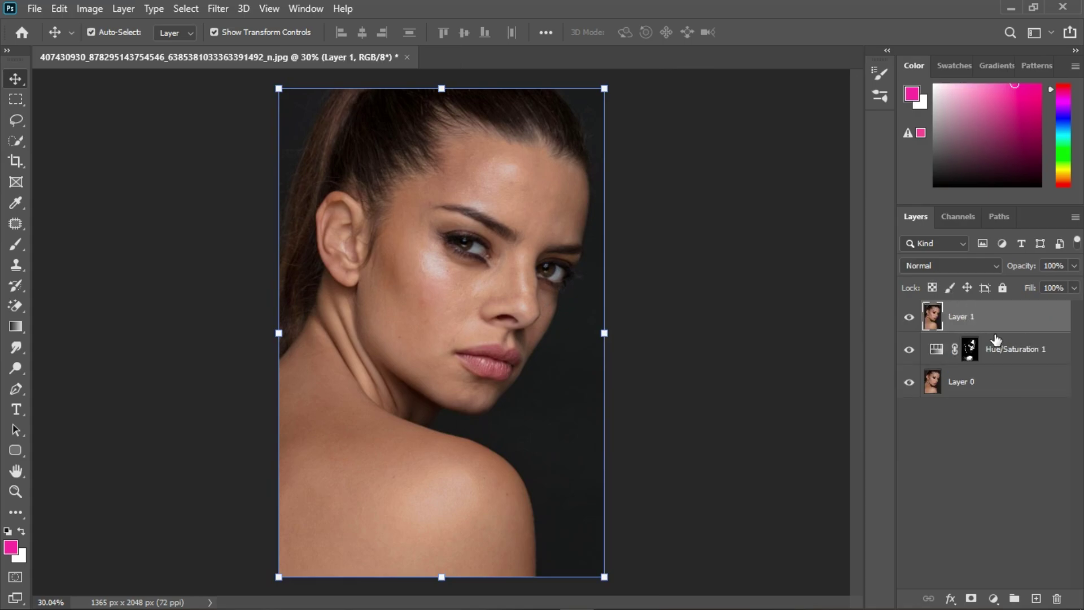
pyautogui.click(1015, 359)
pyautogui.press('Delete')
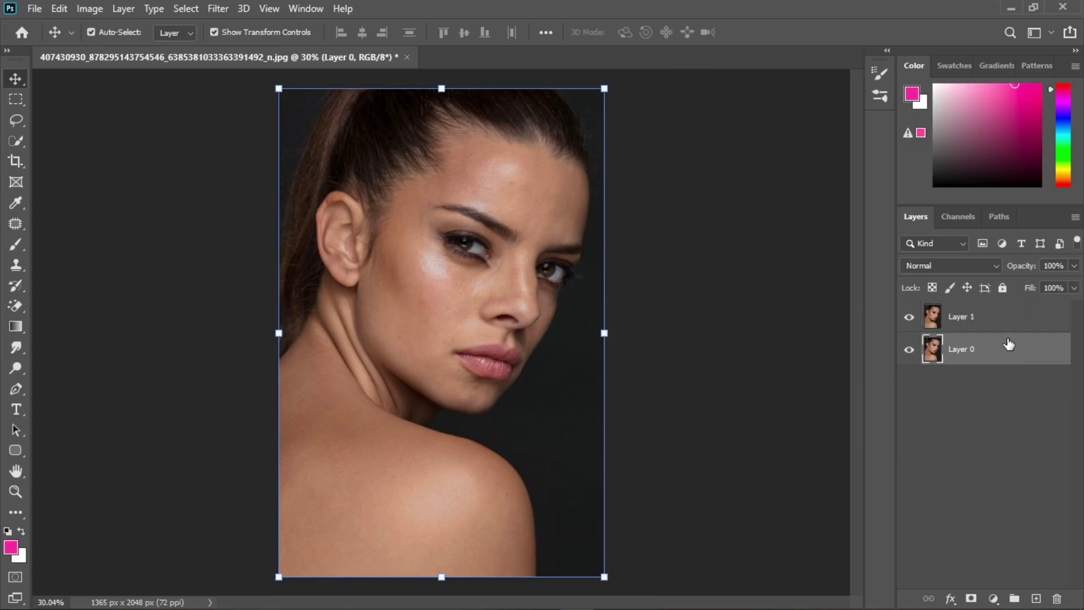
pyautogui.click(1009, 324)
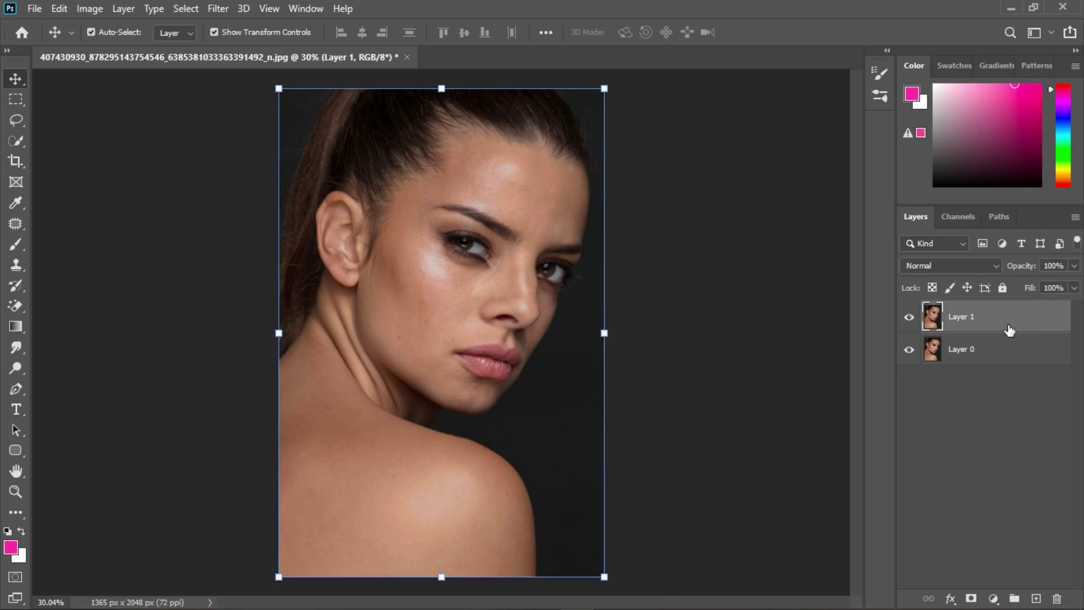
pyautogui.hotkey('ctrl', 'j')
pyautogui.hotkey('ctrl', 'j')
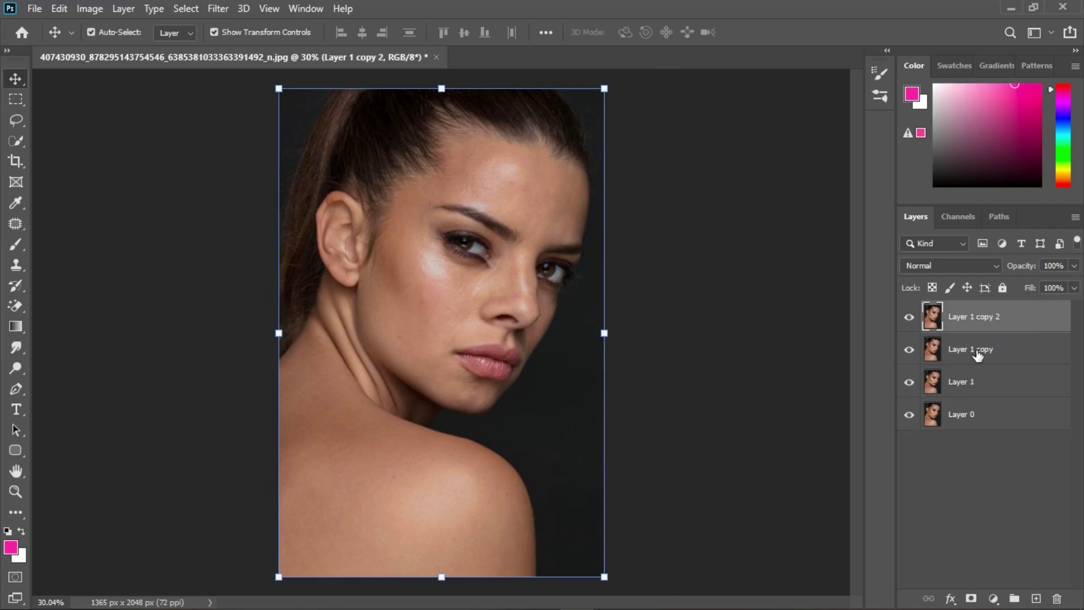
# Rename the Layer 1 copies to TONE and TEXTURE
pyautogui.doubleClick(978, 350)
pyautogui.write('TONE')
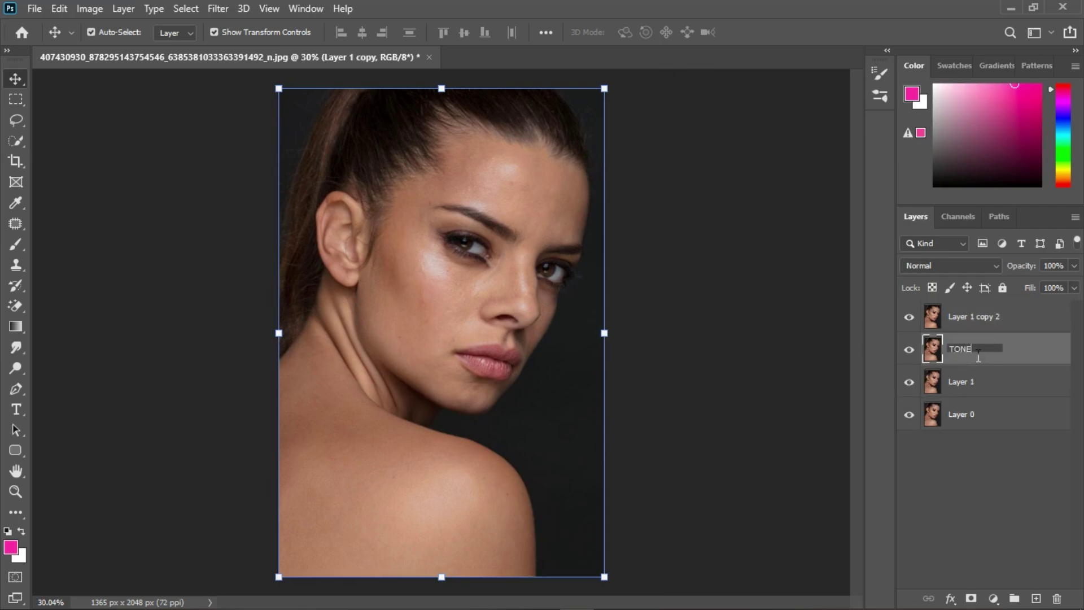
pyautogui.press('Return')
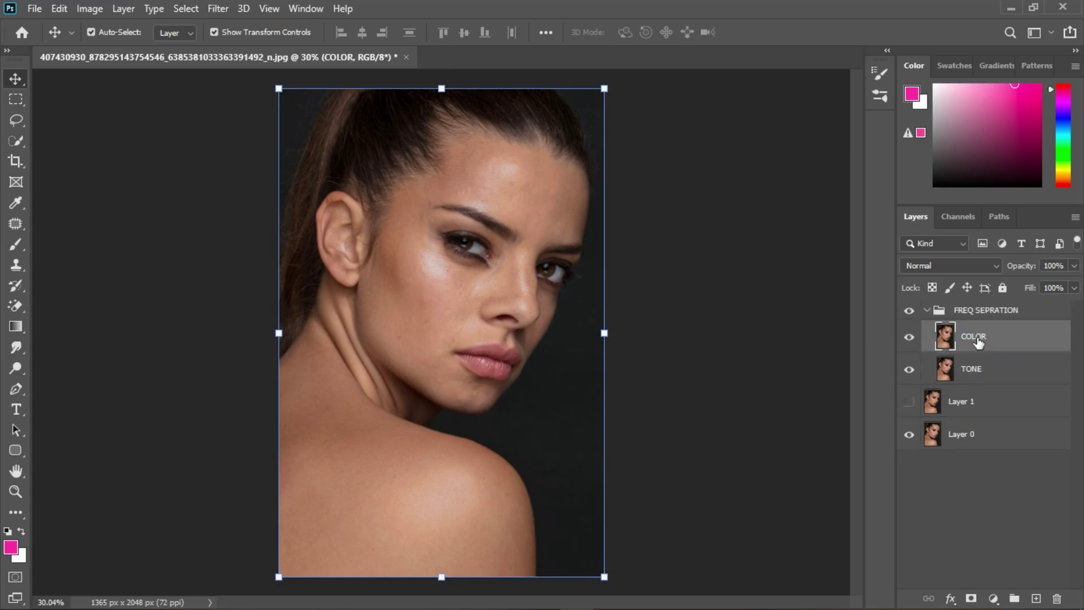
pyautogui.doubleClick(978, 339)
pyautogui.write('TEXTURE')
pyautogui.press('Return')
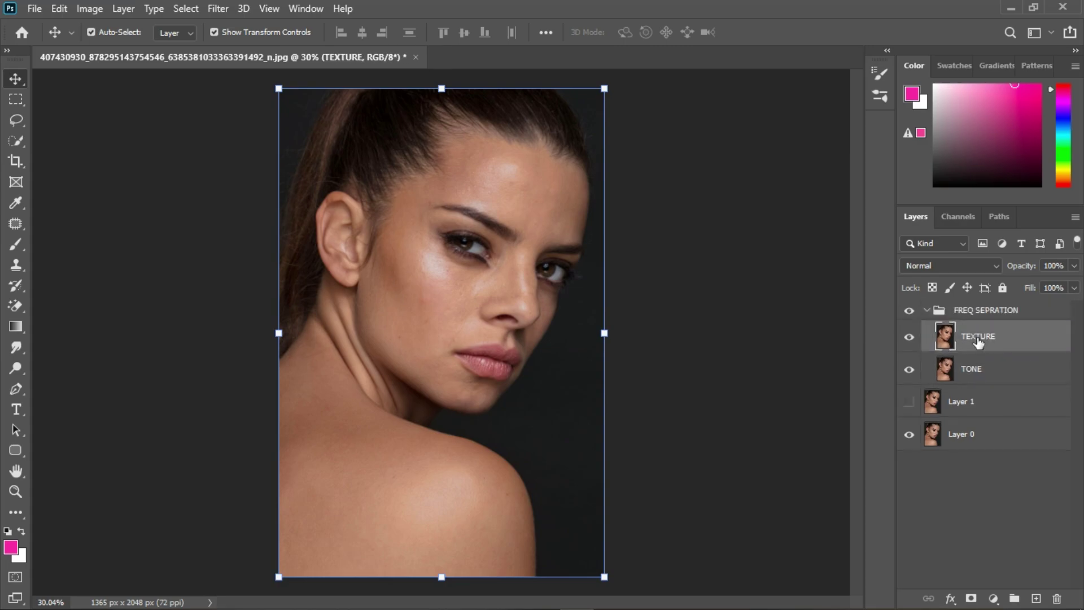
# Hide the TEXTURE layer and make TONE the active layer for filtering
pyautogui.click(997, 375)
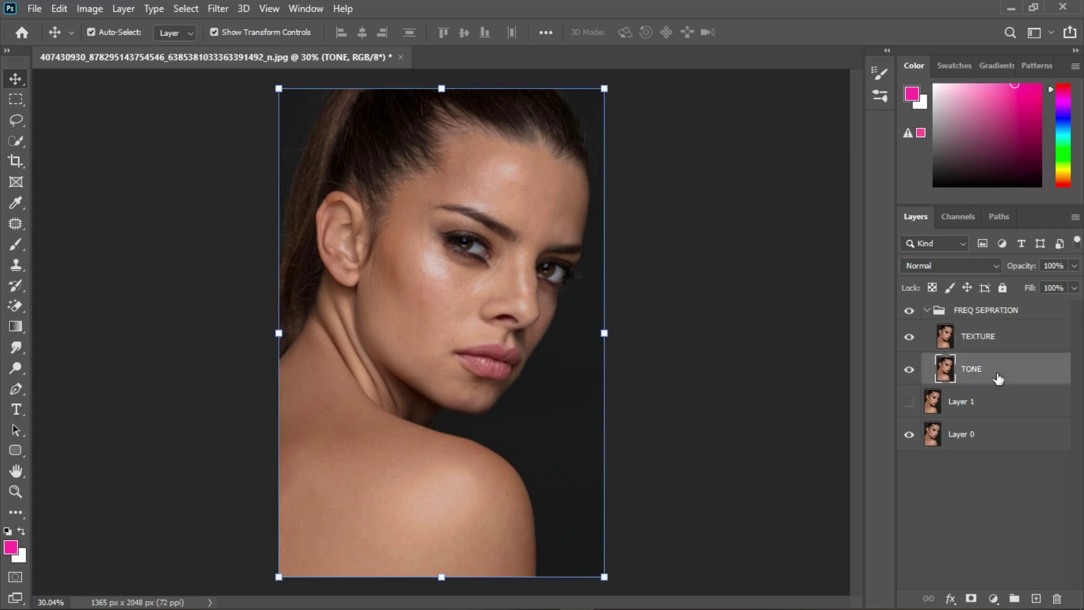
pyautogui.click(1002, 345)
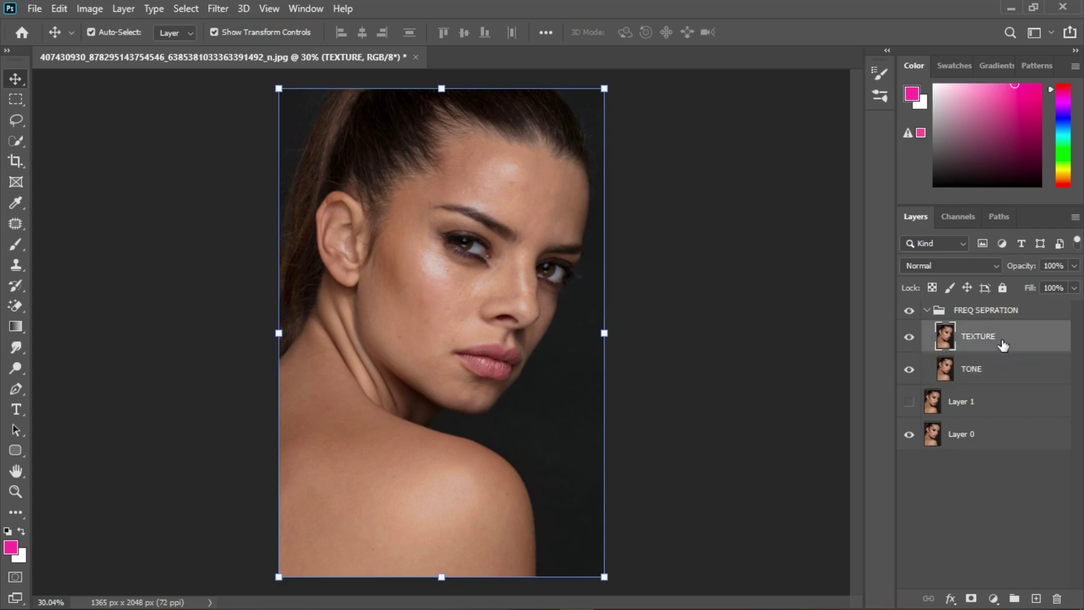
pyautogui.click(910, 338)
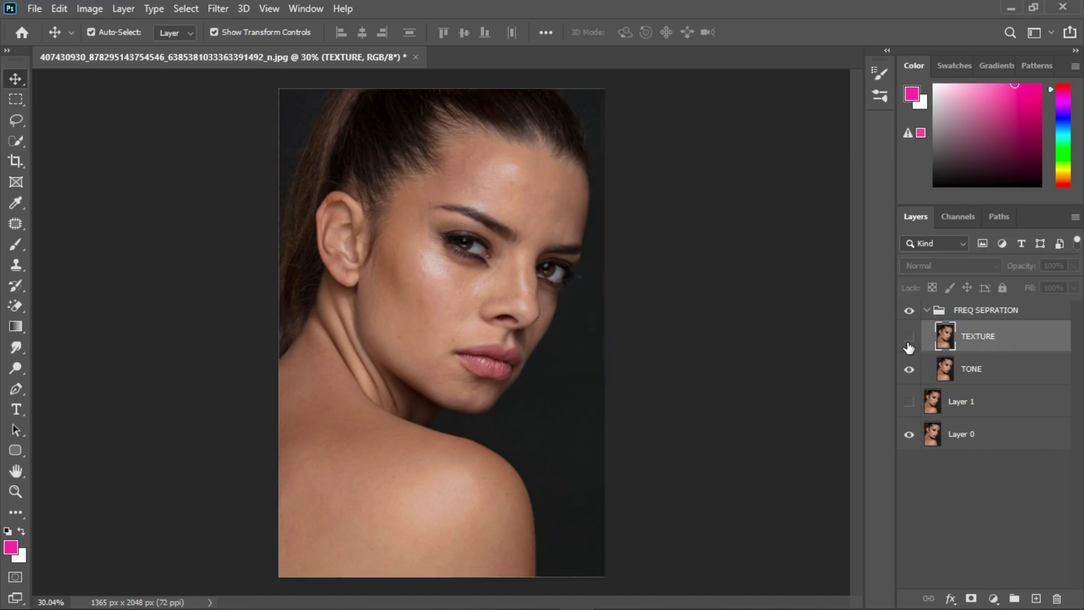
pyautogui.click(1017, 377)
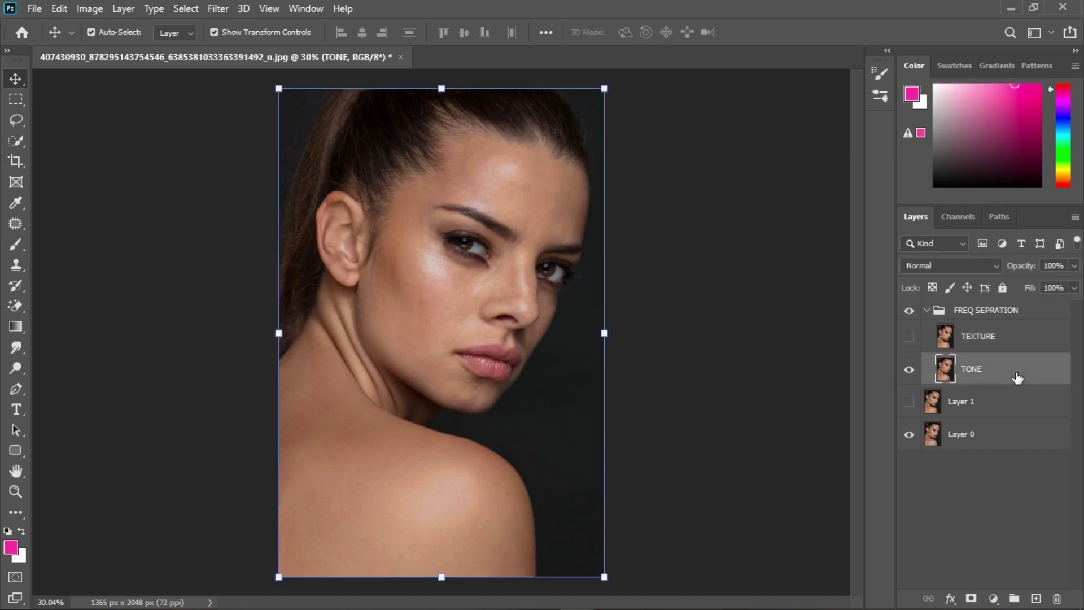
pyautogui.click(224, 6)
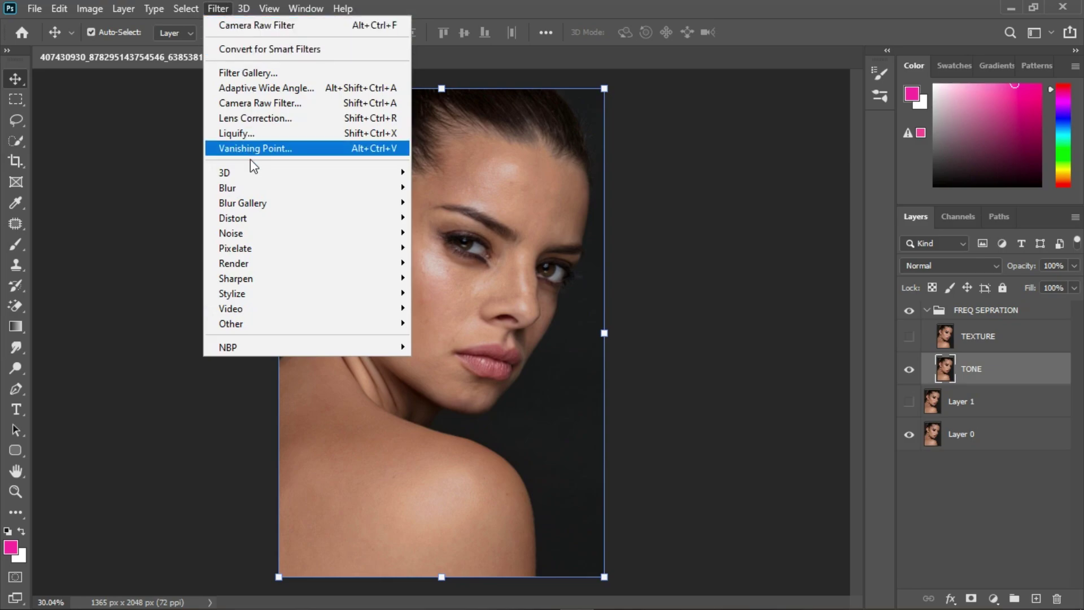
# Open Gaussian Blur on TONE and try radius values between 0.1 and 2.5
pyautogui.moveTo(255, 188)
pyautogui.click(459, 250)
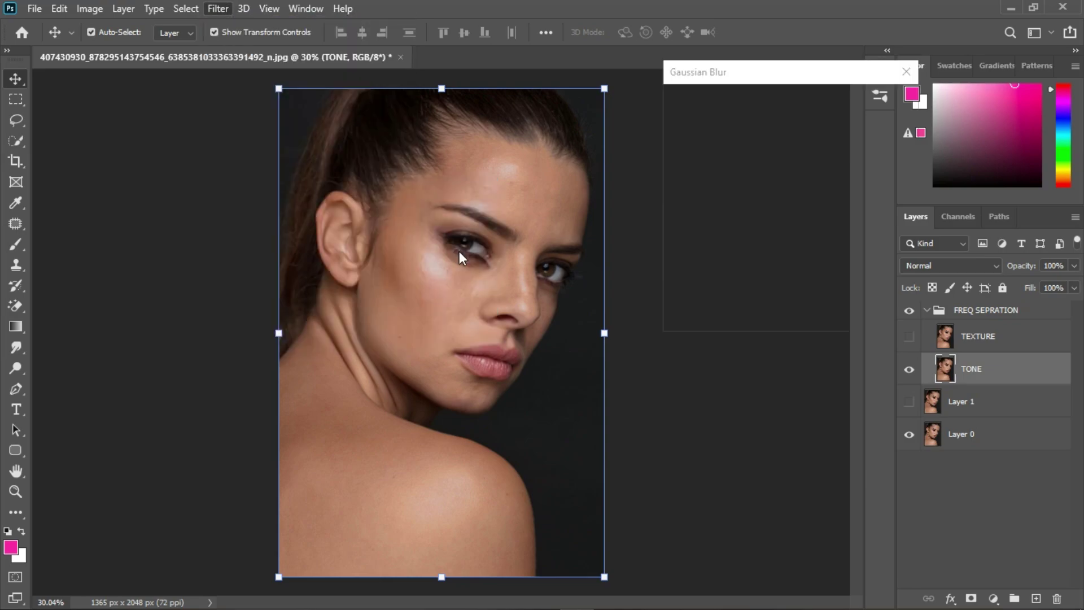
pyautogui.moveTo(720, 311); pyautogui.dragTo(673, 315)
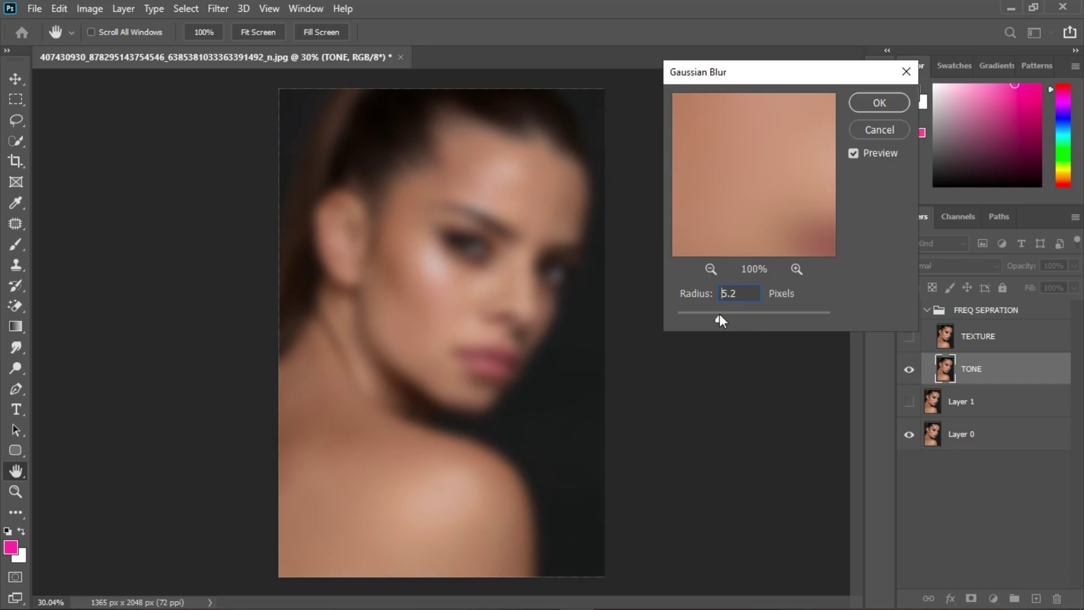
pyautogui.moveTo(719, 315); pyautogui.dragTo(674, 320)
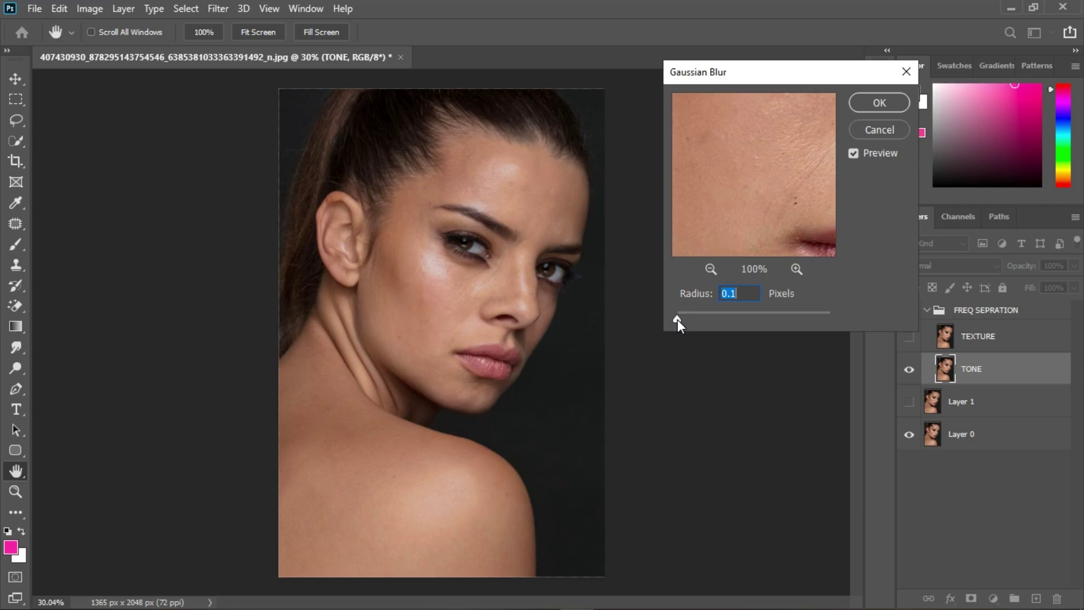
pyautogui.moveTo(678, 319); pyautogui.dragTo(684, 317)
pyautogui.moveTo(682, 317); pyautogui.dragTo(657, 312)
pyautogui.moveTo(679, 319); pyautogui.dragTo(712, 316)
pyautogui.moveTo(670, 313); pyautogui.dragTo(657, 301)
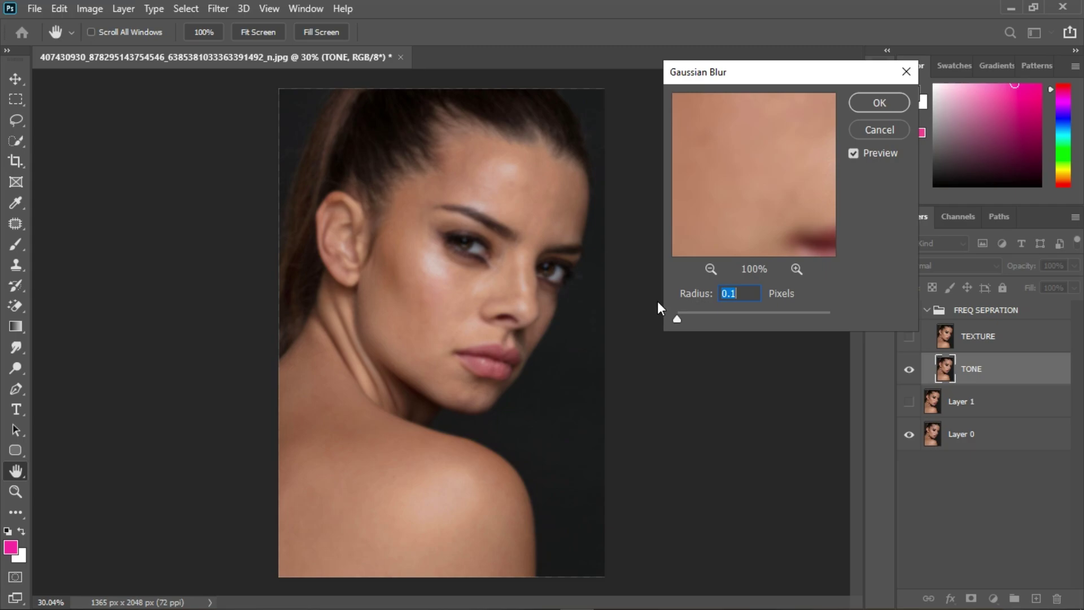
# Inspect the skin preview and apply a Gaussian Blur radius of 3.0 to TONE
pyautogui.click(396, 287)
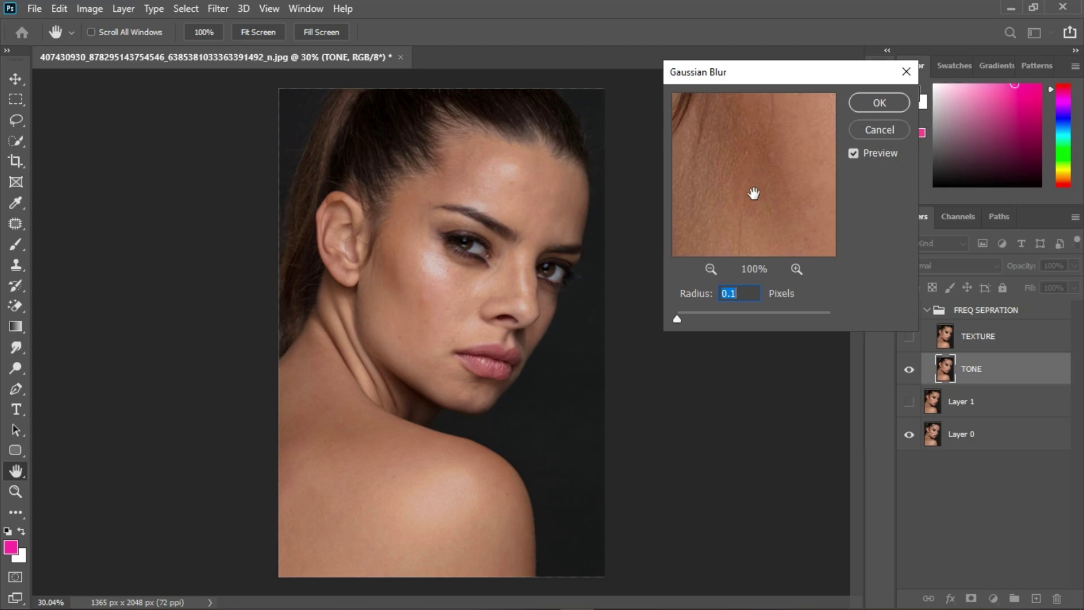
pyautogui.moveTo(754, 193); pyautogui.dragTo(753, 201)
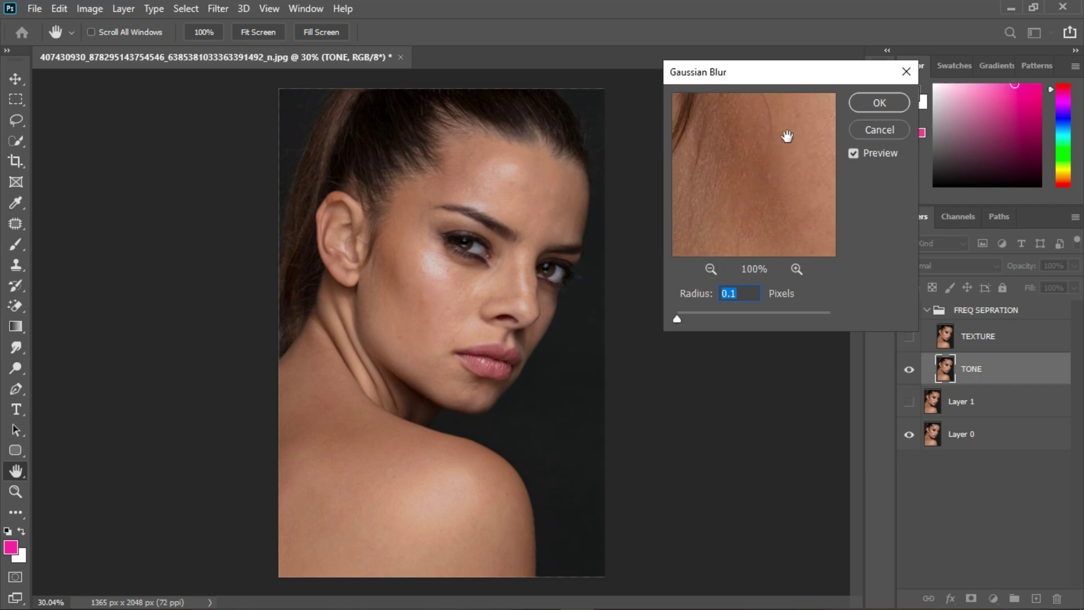
pyautogui.moveTo(676, 318); pyautogui.dragTo(683, 317)
pyautogui.press('Up')
pyautogui.moveTo(699, 314); pyautogui.dragTo(702, 313)
pyautogui.click(869, 106)
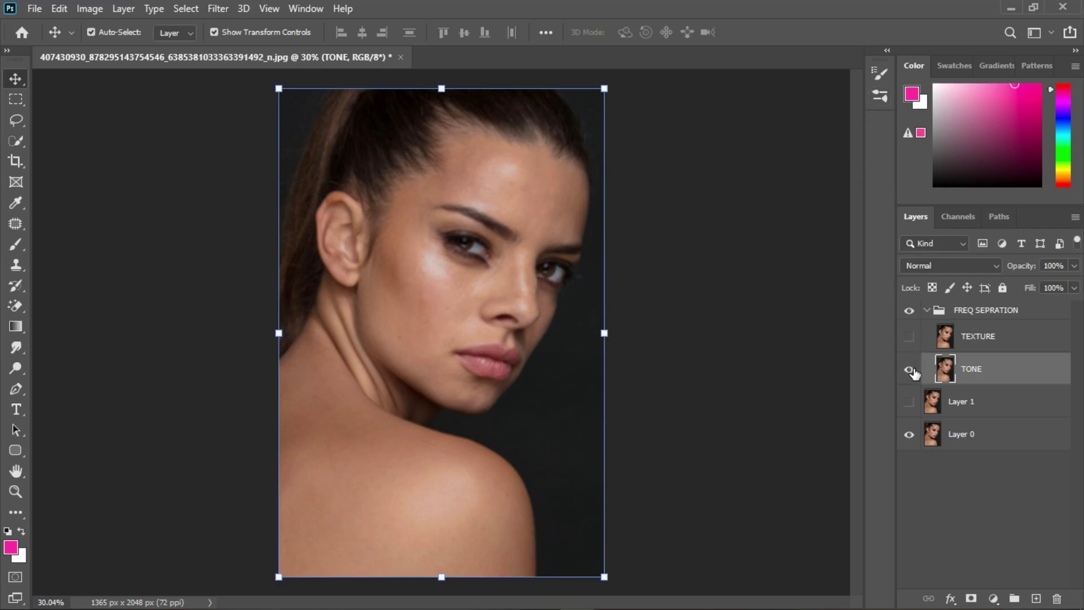
# Select the TEXTURE layer and make it visible again
pyautogui.click(992, 342)
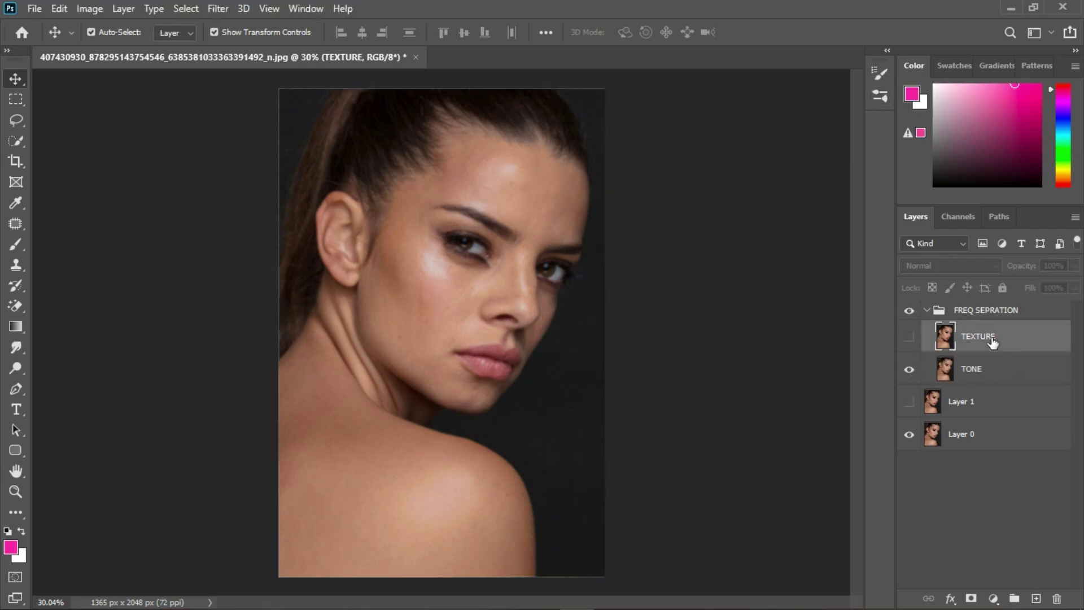
pyautogui.click(909, 336)
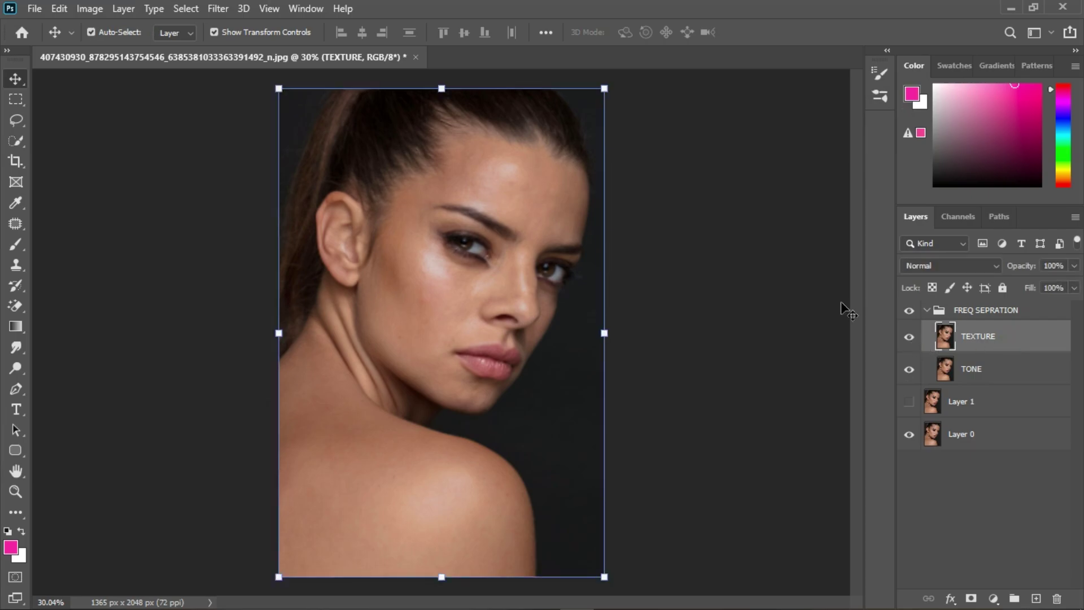
pyautogui.click(93, 10)
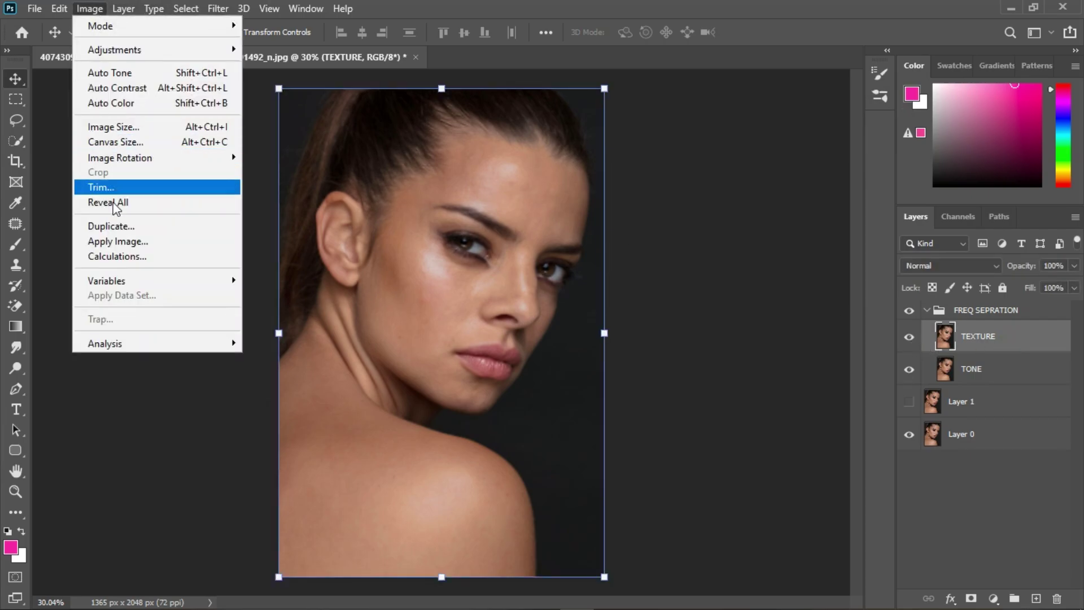
# Apply Image with TONE as source to subtract it from TEXTURE, then zoom to inspect
pyautogui.click(118, 239)
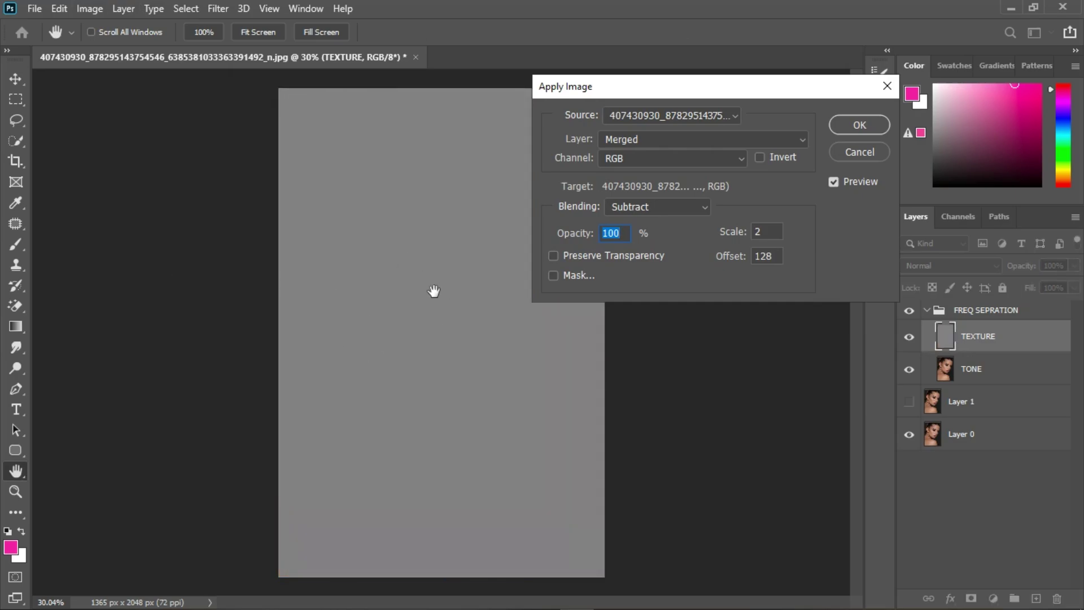
pyautogui.click(672, 142)
pyautogui.click(648, 198)
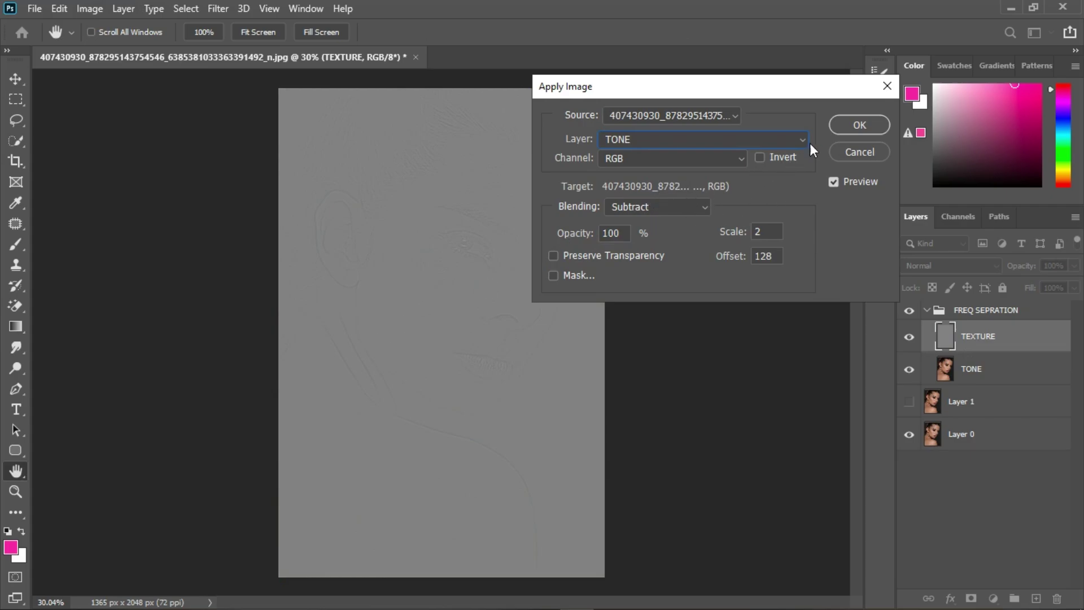
pyautogui.click(844, 124)
pyautogui.press('v')
pyautogui.scroll(4, 425, 258)
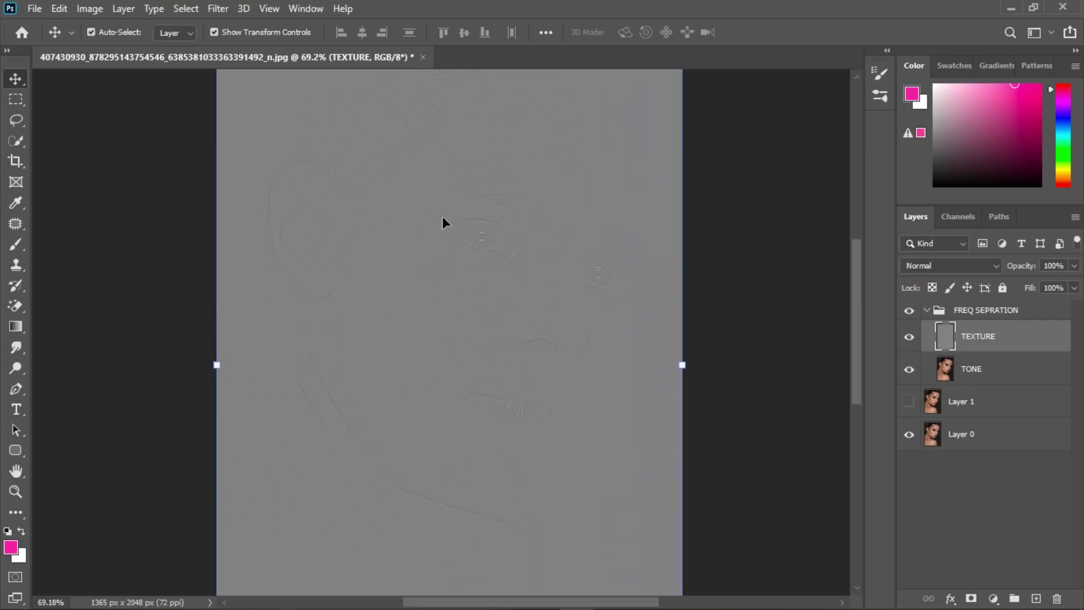
pyautogui.scroll(2, 448, 210)
pyautogui.scroll(-4, 448, 209)
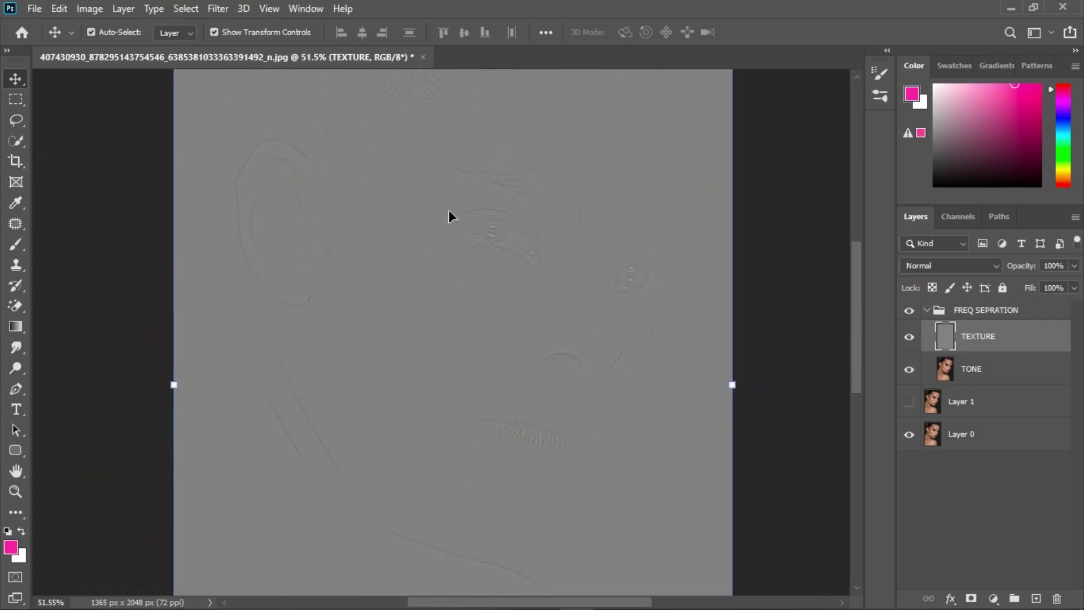
pyautogui.scroll(-2, 449, 212)
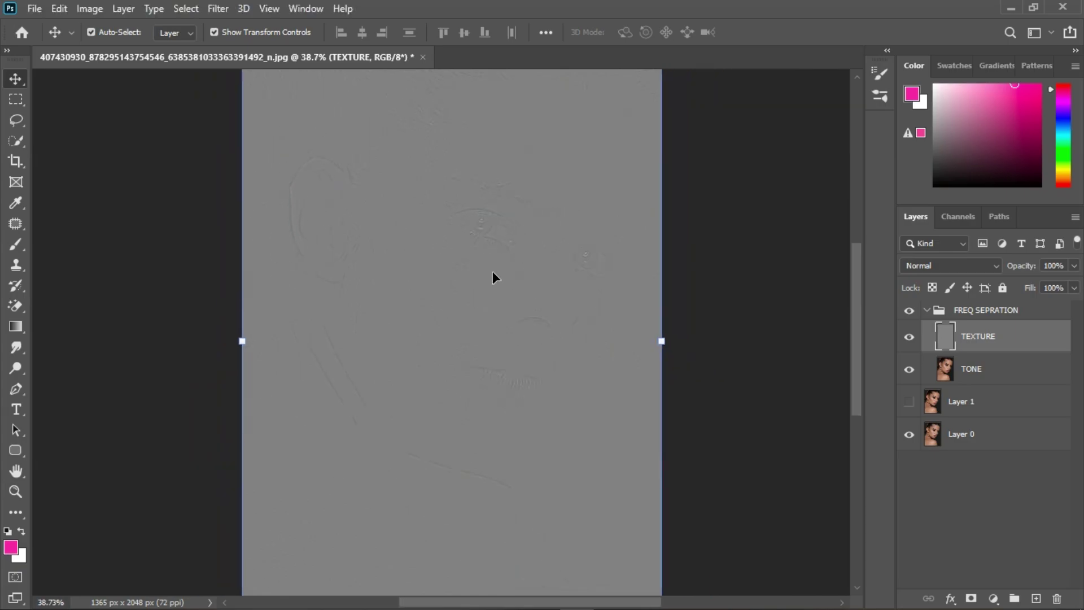
pyautogui.scroll(3, 409, 141)
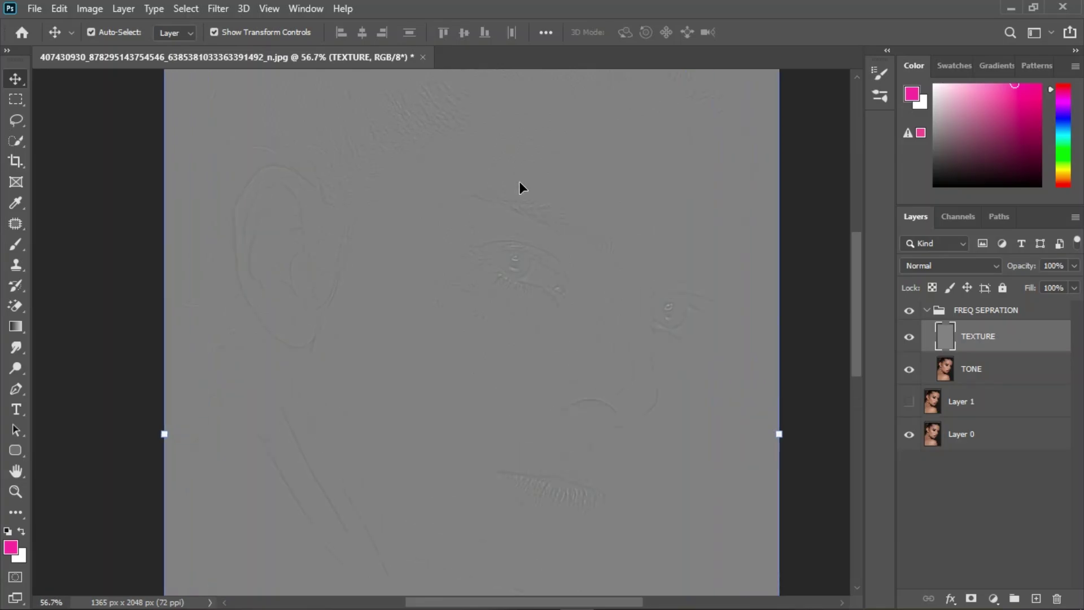
# Set TEXTURE's blend mode to Linear Light and select the TONE layer
pyautogui.click(965, 266)
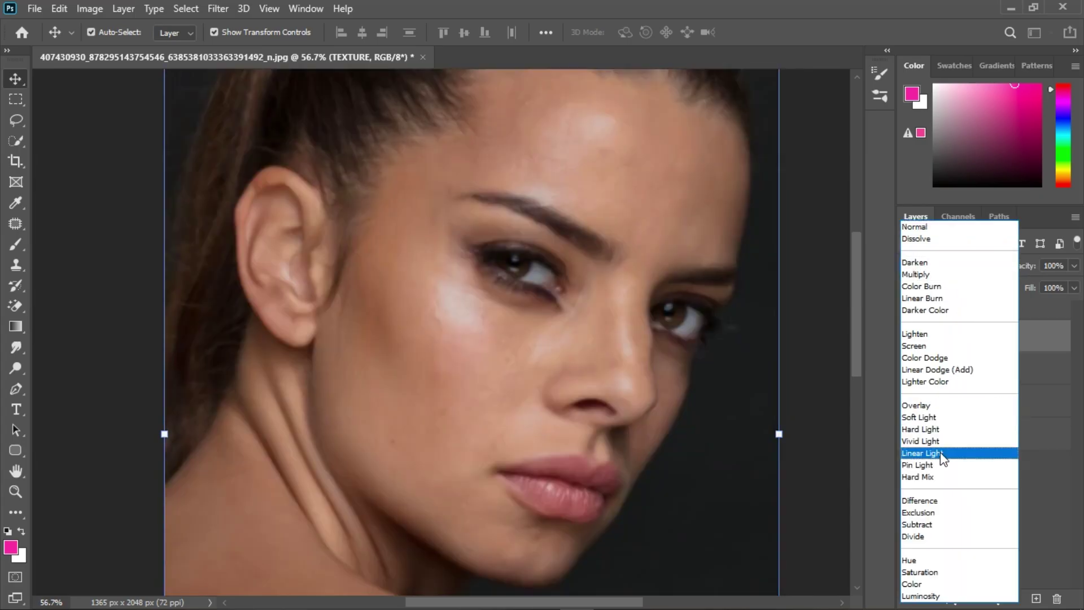
pyautogui.click(939, 453)
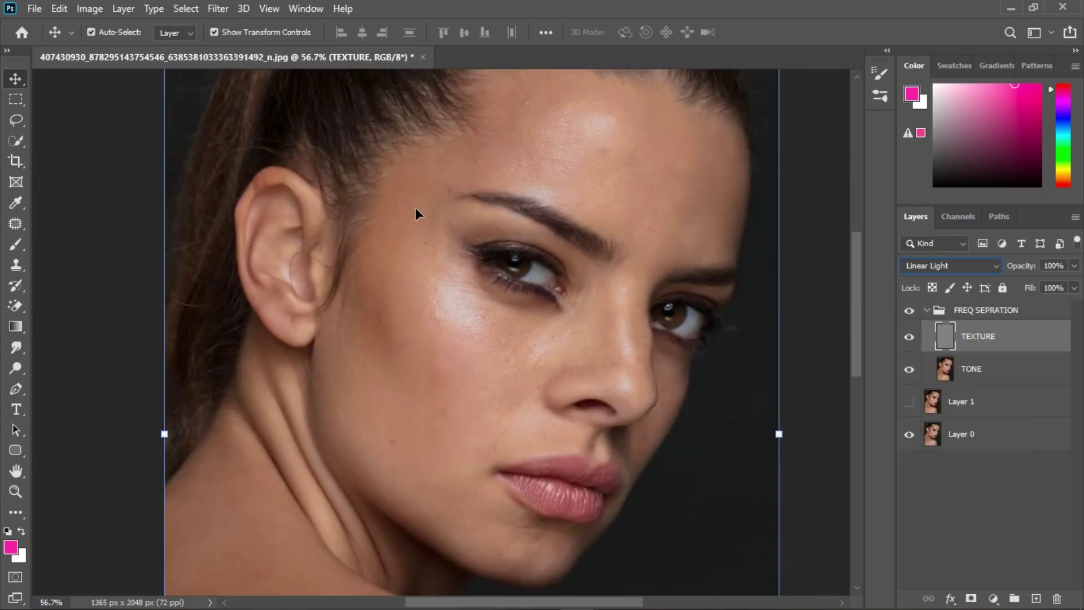
pyautogui.click(1016, 380)
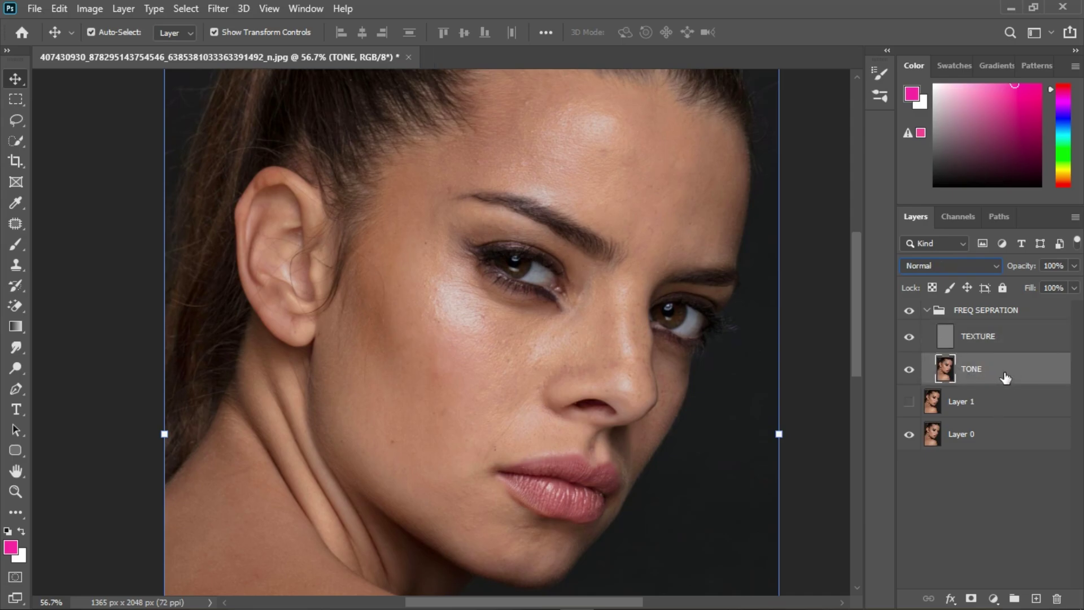
# Select the Mixer Brush Tool and choose Clean Brush from its load options
pyautogui.click(12, 246)
pyautogui.click(70, 289)
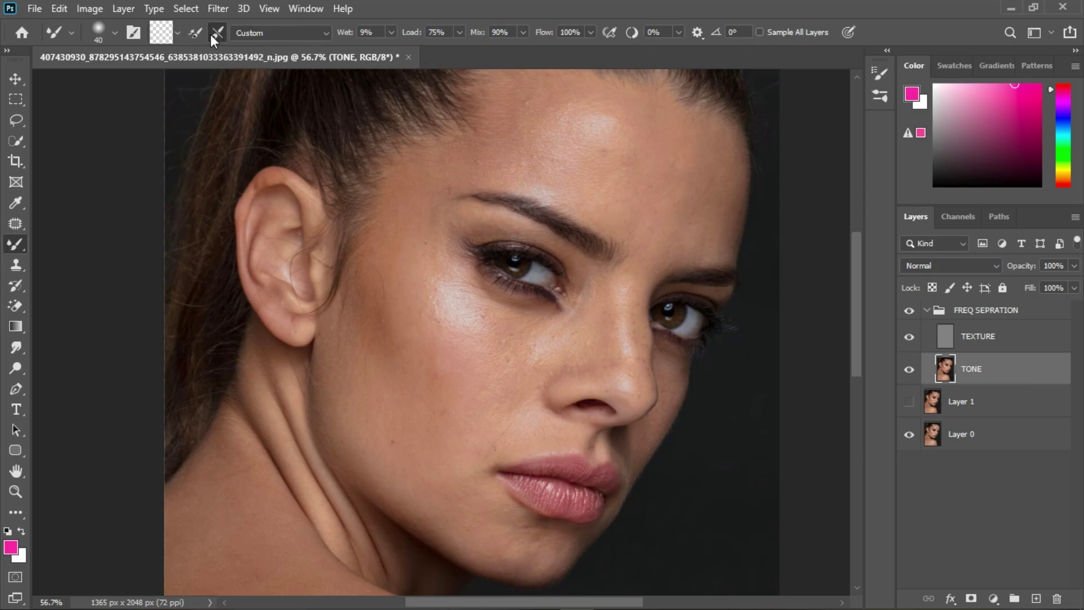
pyautogui.click(177, 33)
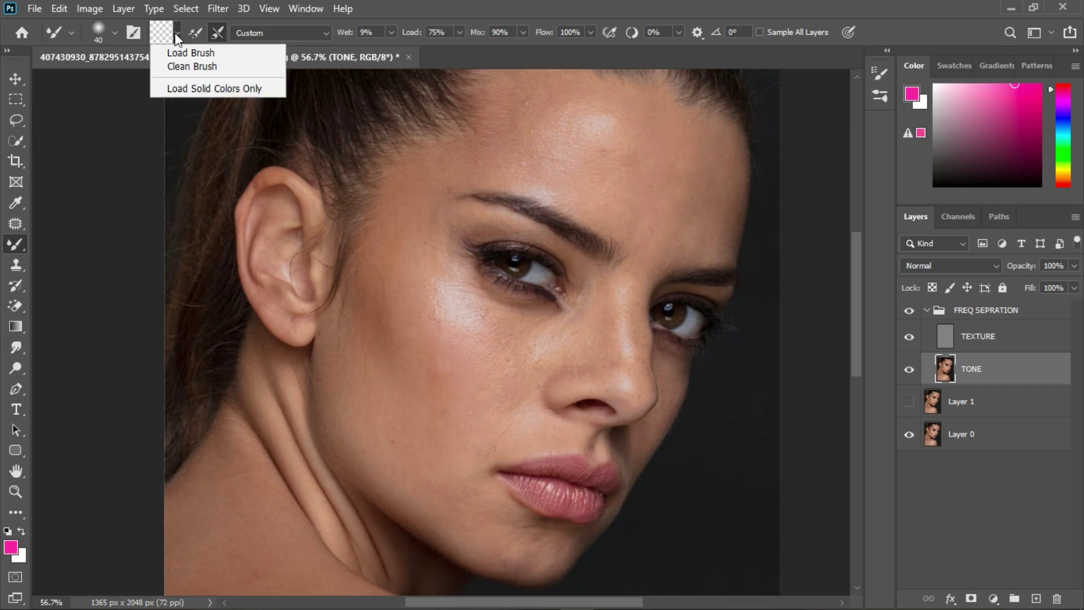
pyautogui.click(181, 70)
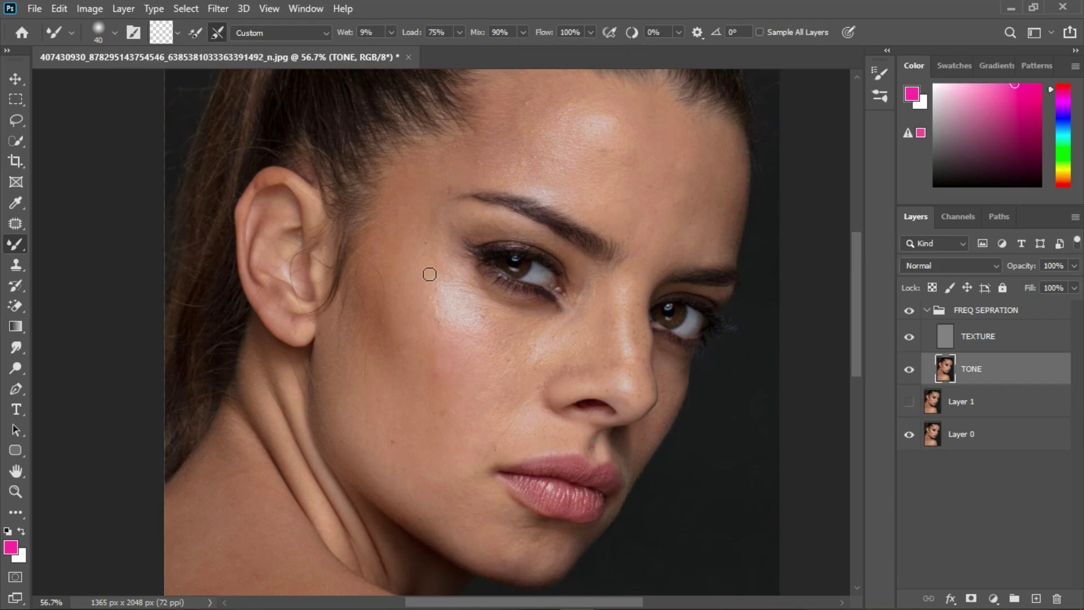
# Blend the cheek and forehead tones on TONE with the Mixer Brush, sizes 50–125
pyautogui.press(']')
pyautogui.press(']')
pyautogui.press(']')
pyautogui.press(']')
pyautogui.press(']')
pyautogui.press(']')
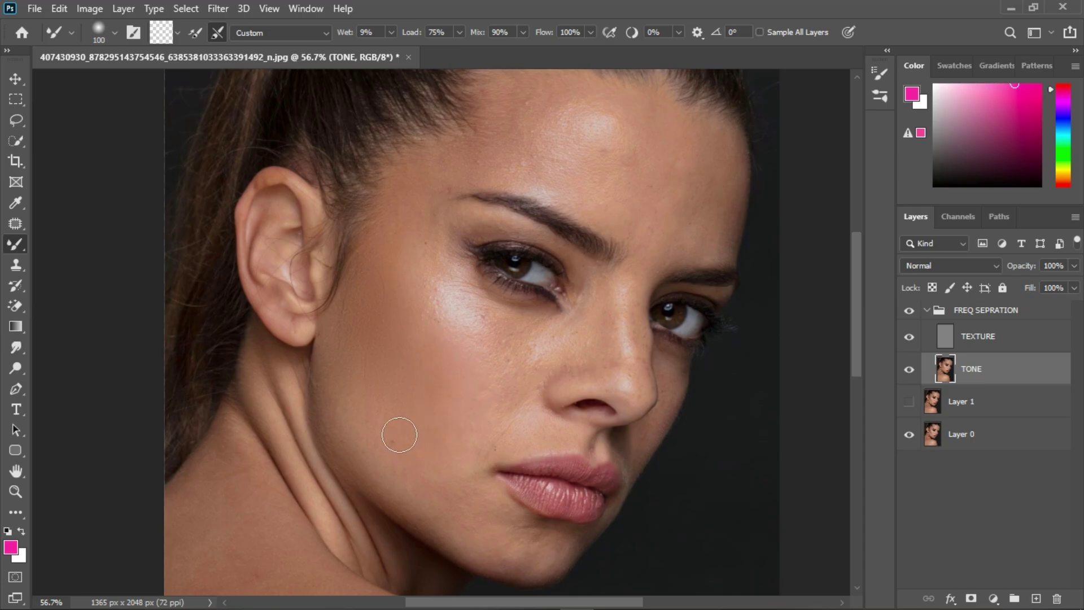
pyautogui.scroll(3, 450, 515)
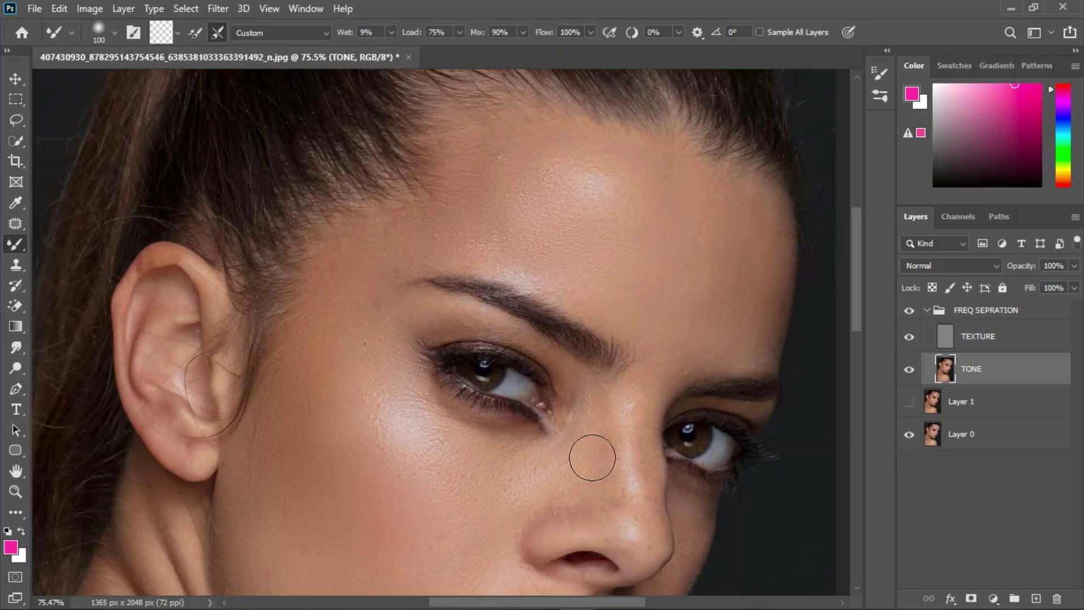
pyautogui.scroll(-3, 508, 416)
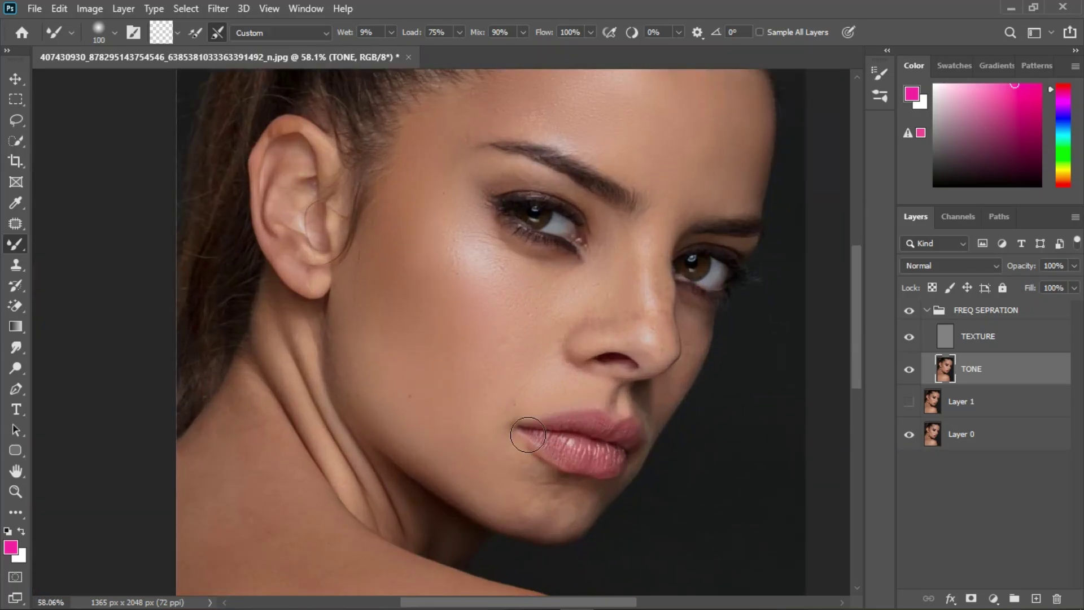
pyautogui.press('[')
pyautogui.press('[')
pyautogui.scroll(4, 727, 350)
pyautogui.press('[')
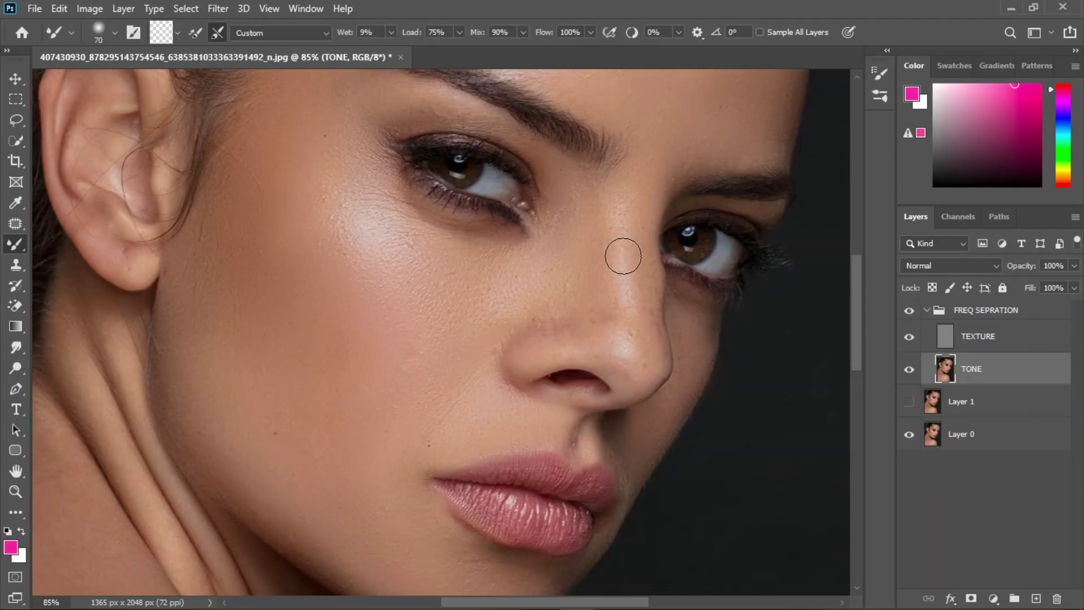
pyautogui.scroll(-4, 515, 318)
pyautogui.press(']')
pyautogui.press(']')
pyautogui.press(']')
pyautogui.press(']')
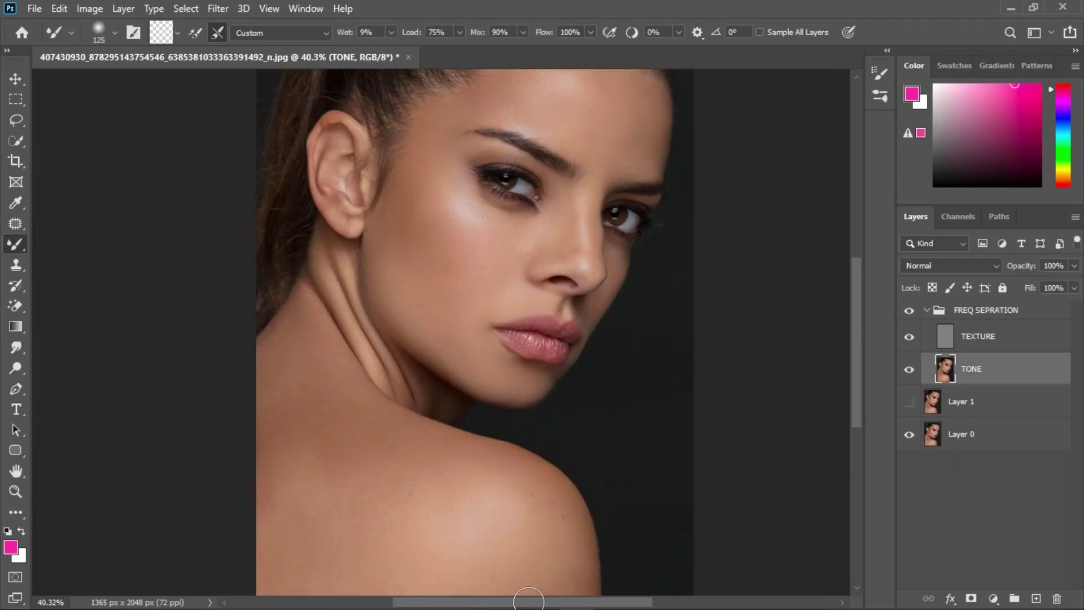
pyautogui.scroll(2, 342, 305)
pyautogui.press('[')
pyautogui.press('[')
pyautogui.press('[')
pyautogui.press('[')
pyautogui.press('[')
pyautogui.press('[')
pyautogui.scroll(2, 664, 361)
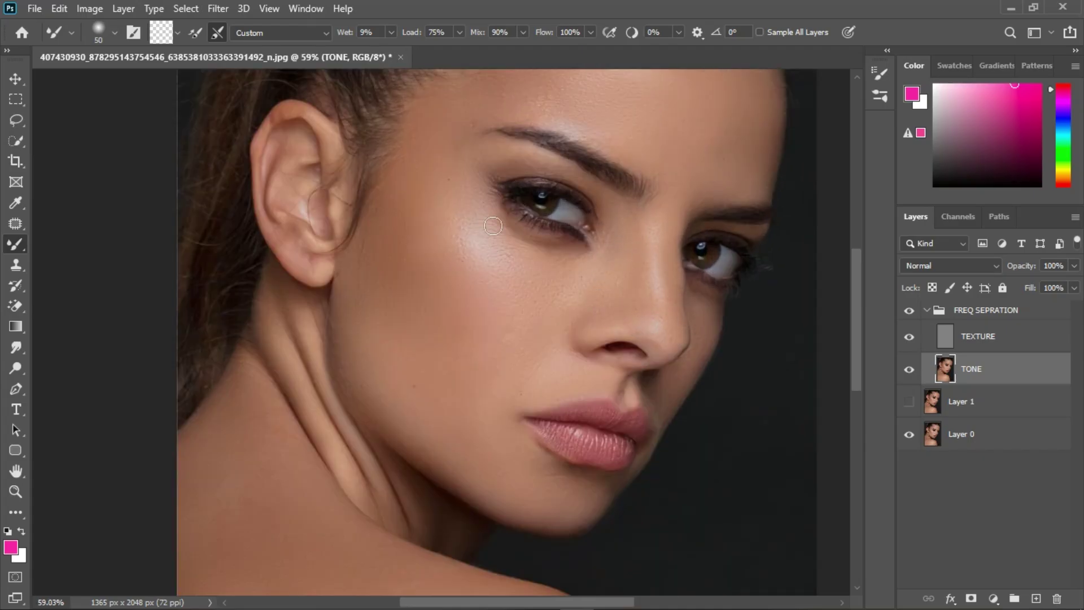
pyautogui.scroll(-2, 399, 217)
# Keep smoothing at brush size 125, then hide the FREQ SEPRATION group to compare
pyautogui.press(']')
pyautogui.press(']')
pyautogui.scroll(2, 519, 166)
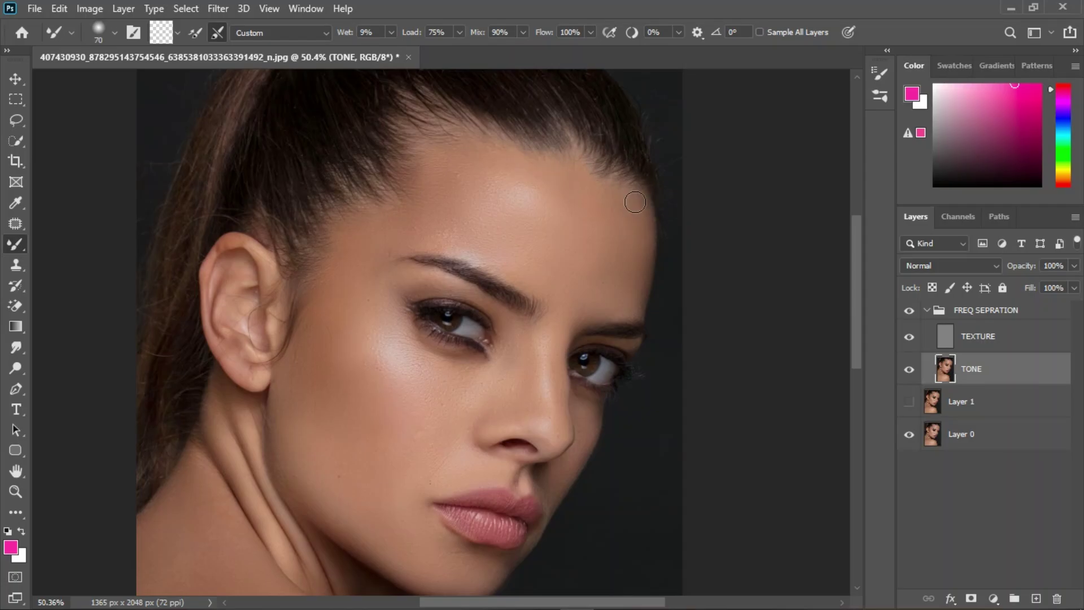
pyautogui.scroll(-2, 490, 385)
pyautogui.scroll(-1, 491, 385)
pyautogui.press(']')
pyautogui.press(']')
pyautogui.press(']')
pyautogui.press(']')
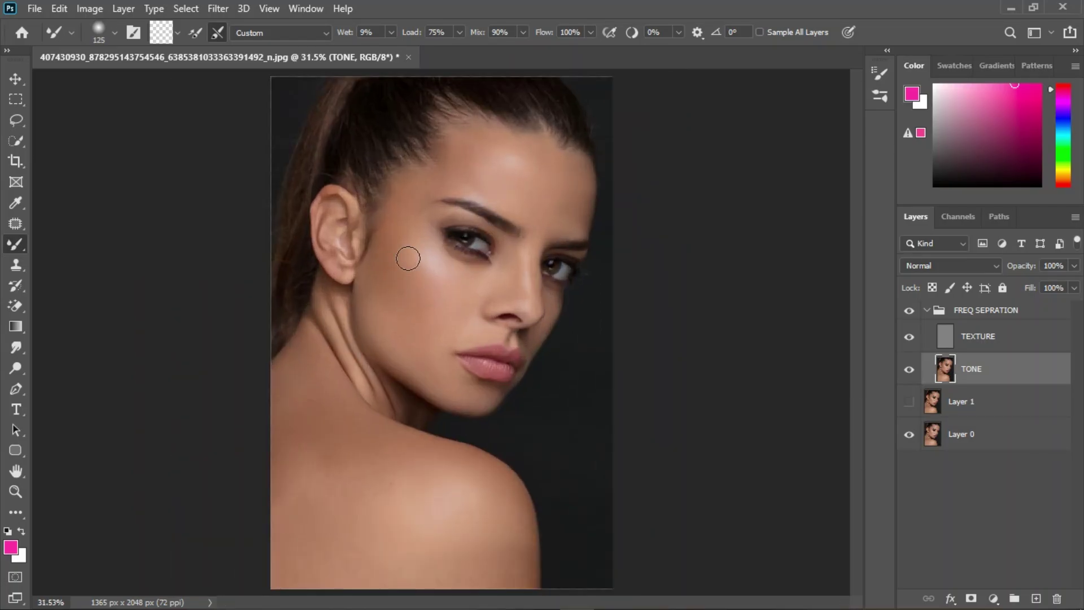
pyautogui.scroll(1, 387, 504)
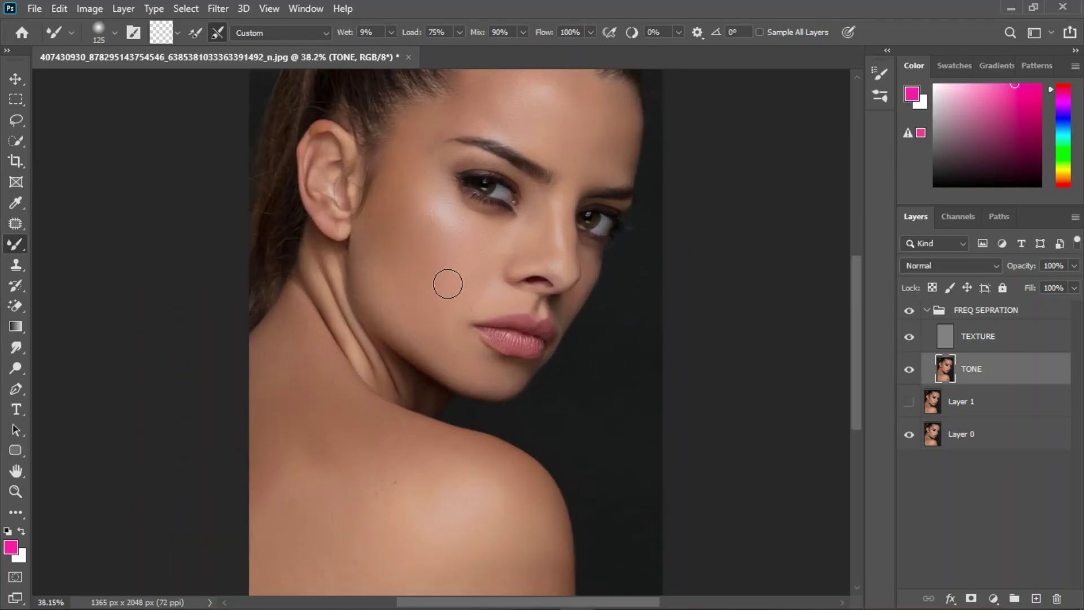
pyautogui.click(911, 311)
pyautogui.scroll(-2, 504, 254)
pyautogui.scroll(2, 516, 176)
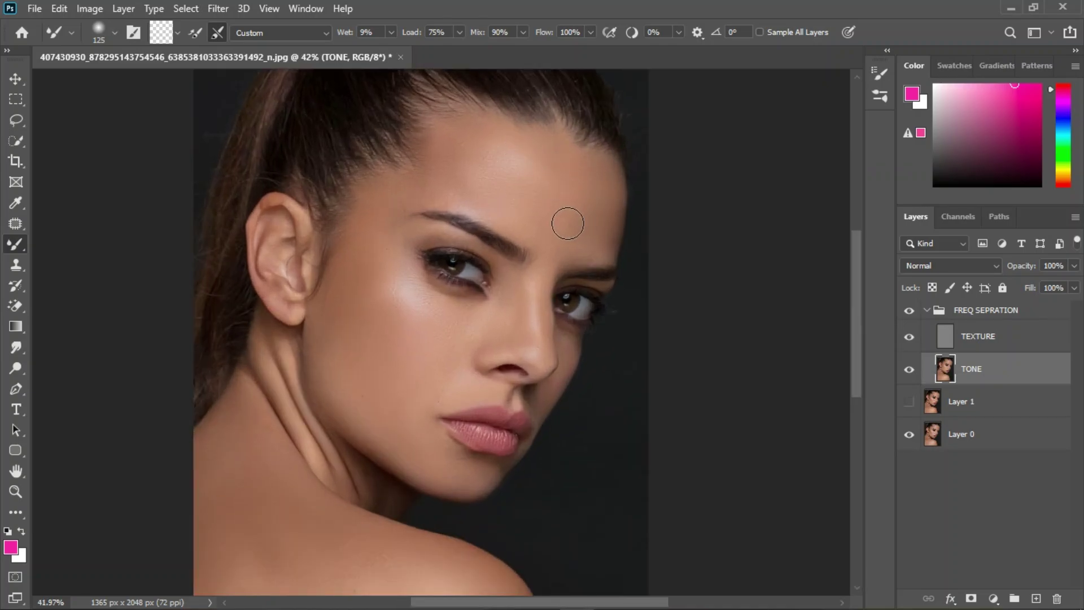
pyautogui.scroll(1, 568, 221)
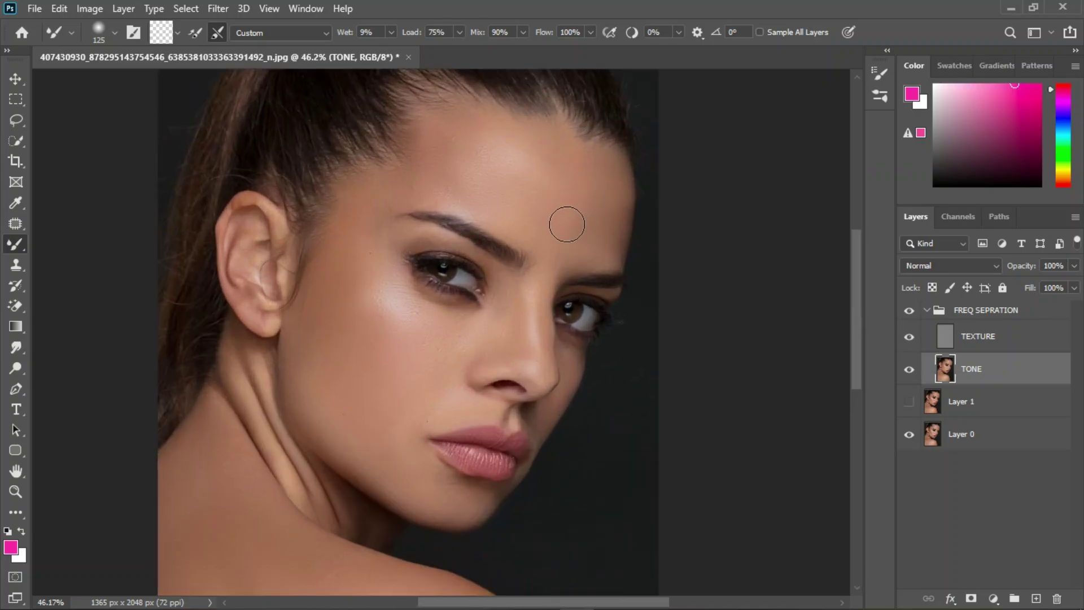
# Toggle the FREQ SEPRATION group off and on twice to compare the smoothed skin with the original
pyautogui.click(915, 315)
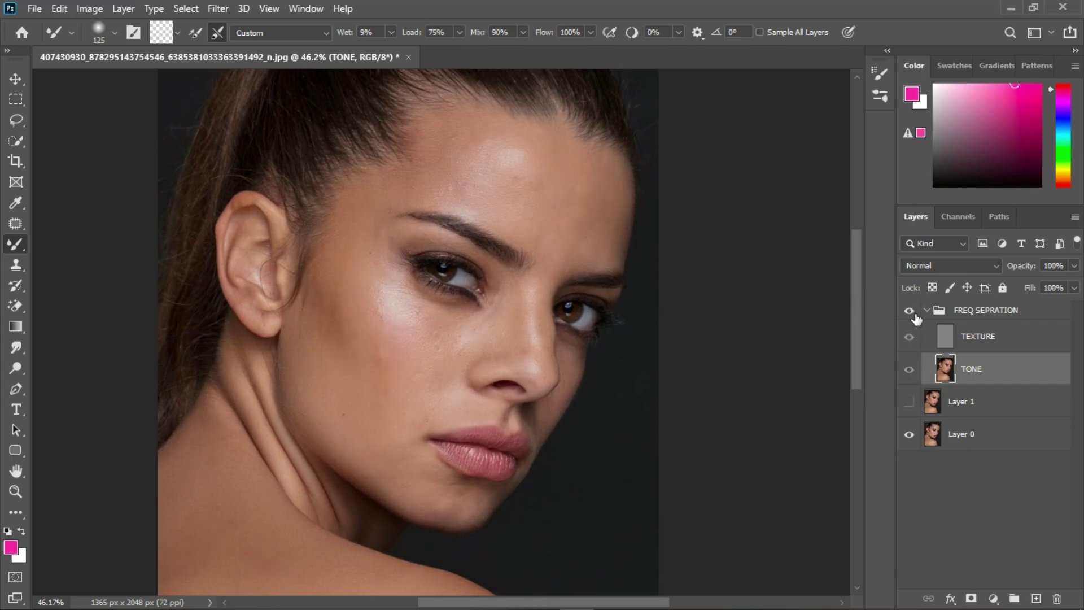
pyautogui.click(914, 315)
pyautogui.click(915, 315)
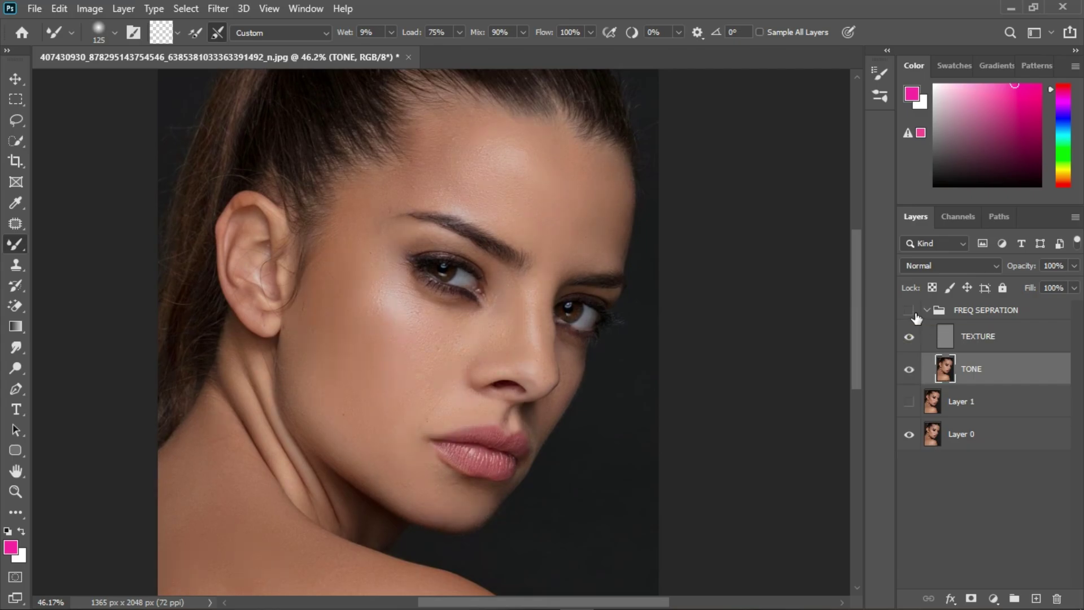
pyautogui.click(915, 315)
# Zoom in on the shoulder and select the TEXTURE layer
pyautogui.scroll(-2, 508, 339)
pyautogui.scroll(3, 380, 530)
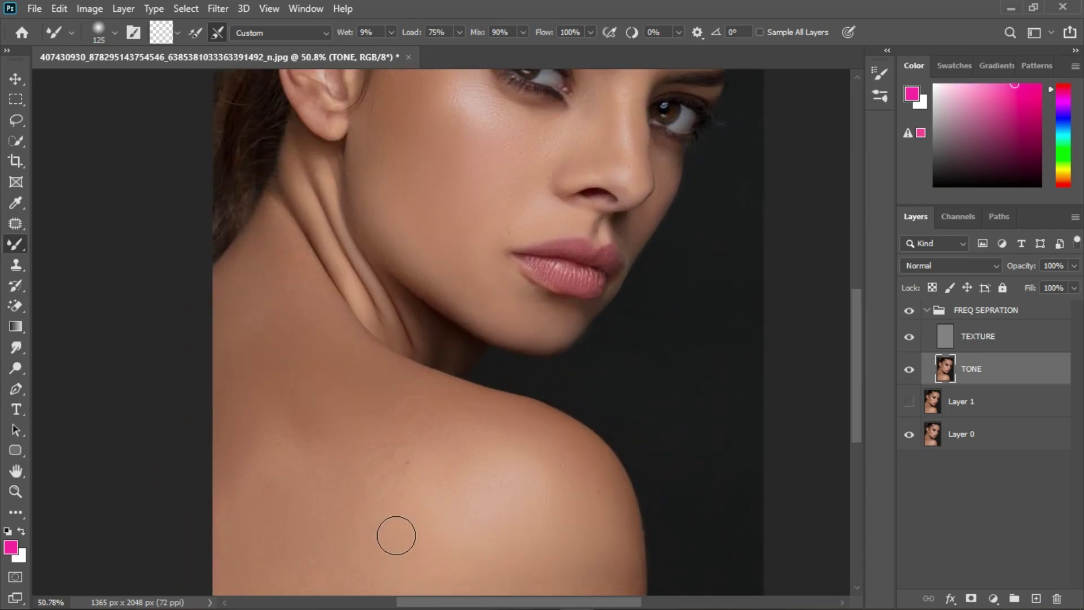
pyautogui.scroll(2, 399, 519)
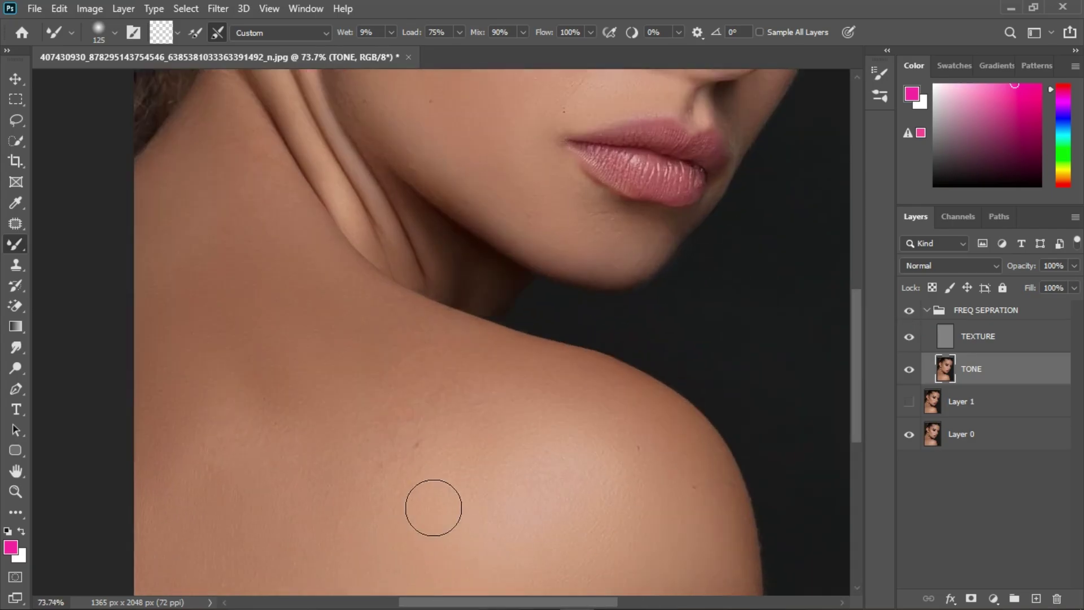
pyautogui.click(981, 337)
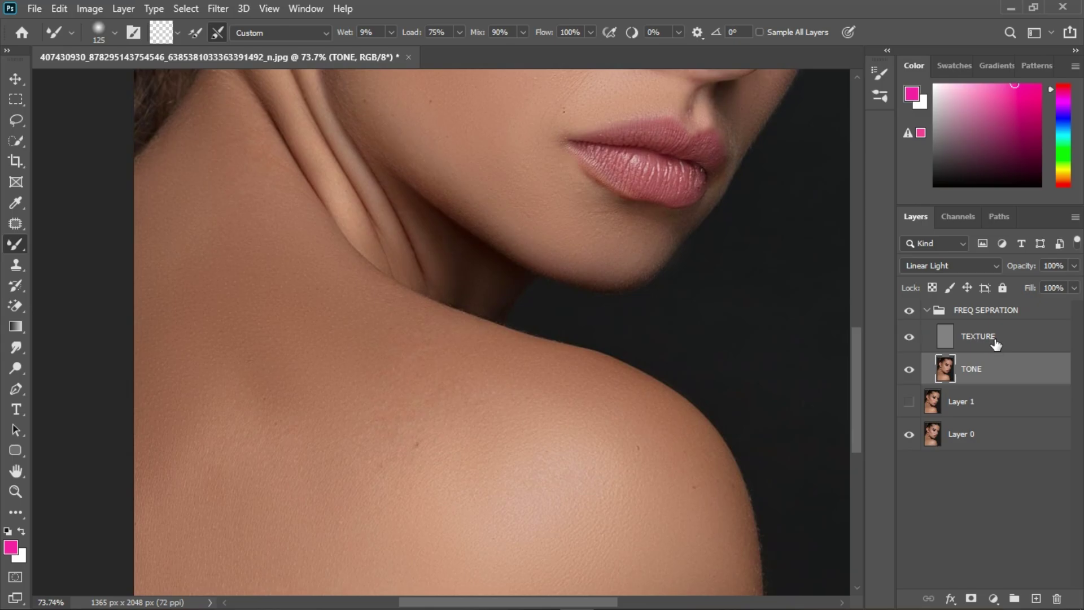
# Switch to Clone Stamp, set a source point on the shoulder, and sample the current layer only
pyautogui.click(17, 267)
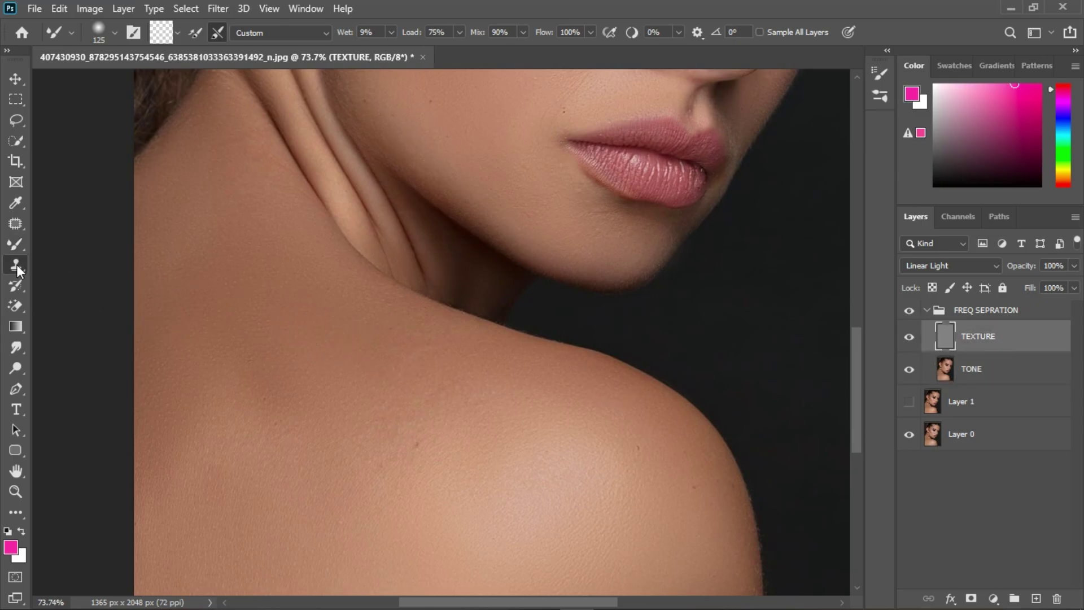
pyautogui.keyDown('alt'); pyautogui.click(461, 458); pyautogui.keyUp('alt')
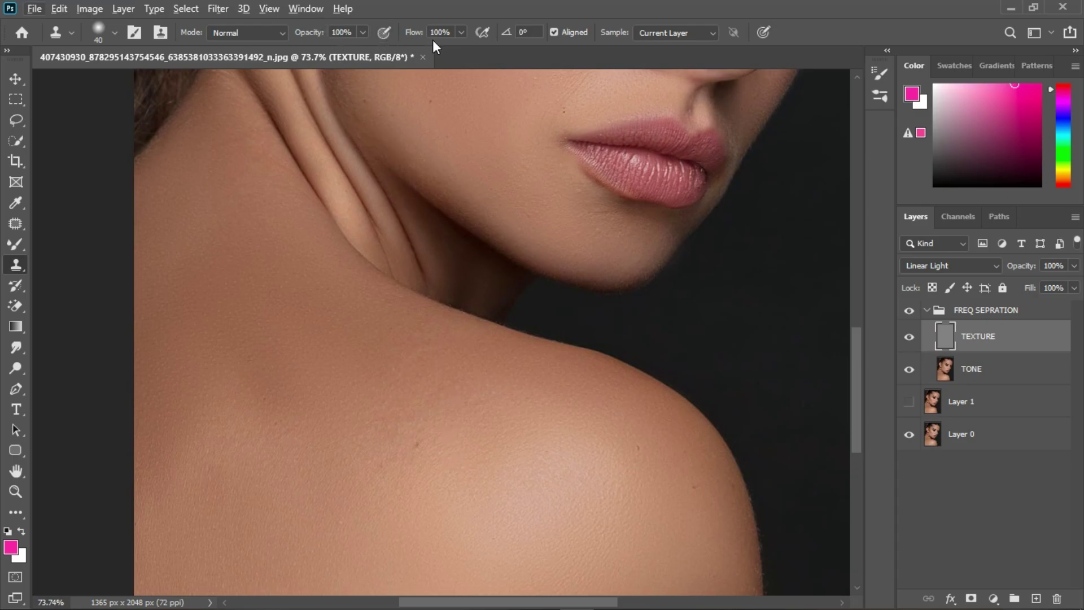
pyautogui.click(681, 33)
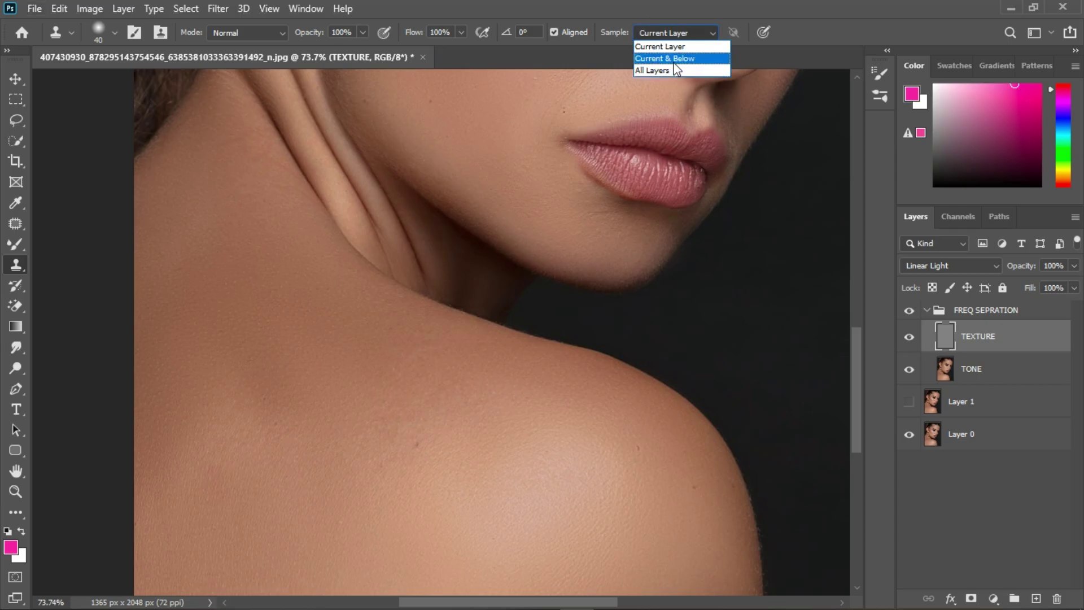
pyautogui.click(682, 32)
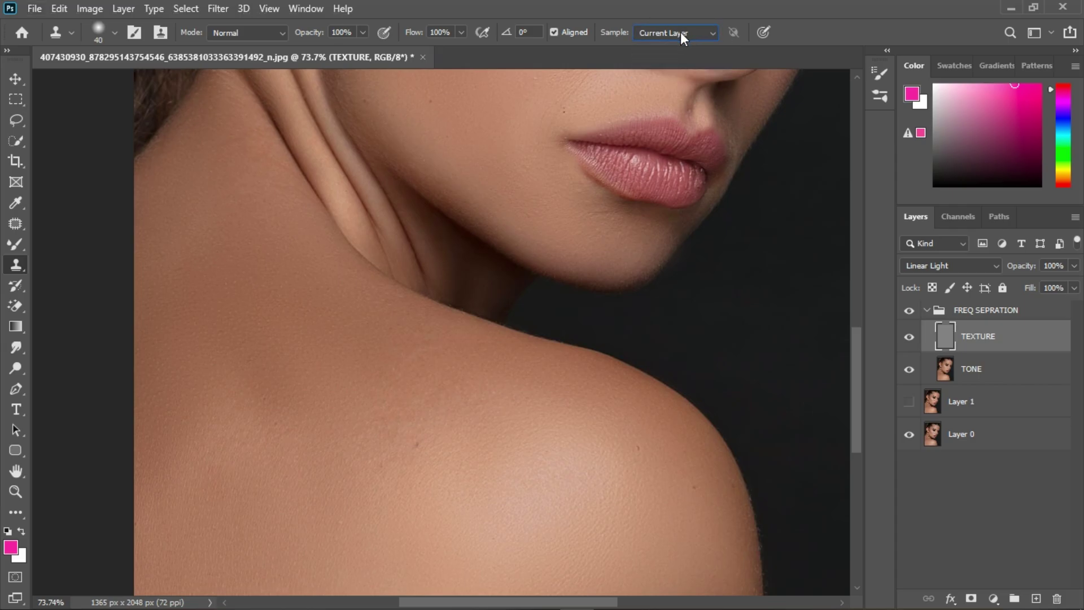
# Clone skin texture over shoulder spots, undoing the two stray grey dabs
pyautogui.keyDown('alt'); pyautogui.click(448, 471); pyautogui.keyUp('alt')
pyautogui.click(417, 444)
pyautogui.hotkey('ctrl', 'z')
pyautogui.click(479, 443)
pyautogui.hotkey('ctrl', 'z')
# Clone over the small grey spot above the eyebrow, then hide the FREQ SEPRATION group
pyautogui.scroll(-2, 374, 396)
pyautogui.scroll(4, 431, 247)
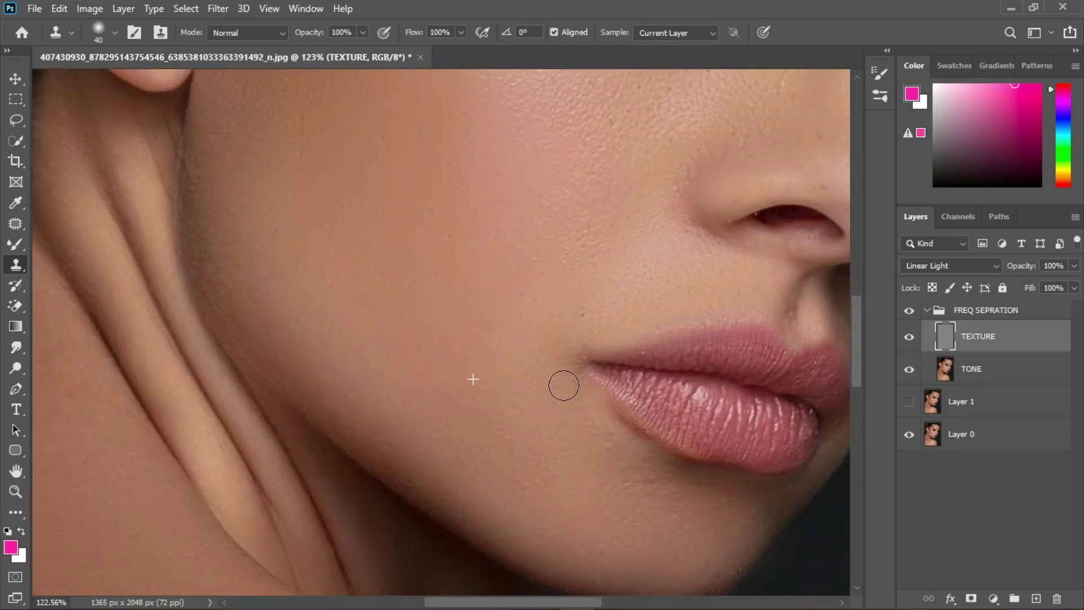
pyautogui.scroll(5, 559, 452)
pyautogui.scroll(-2, 283, 338)
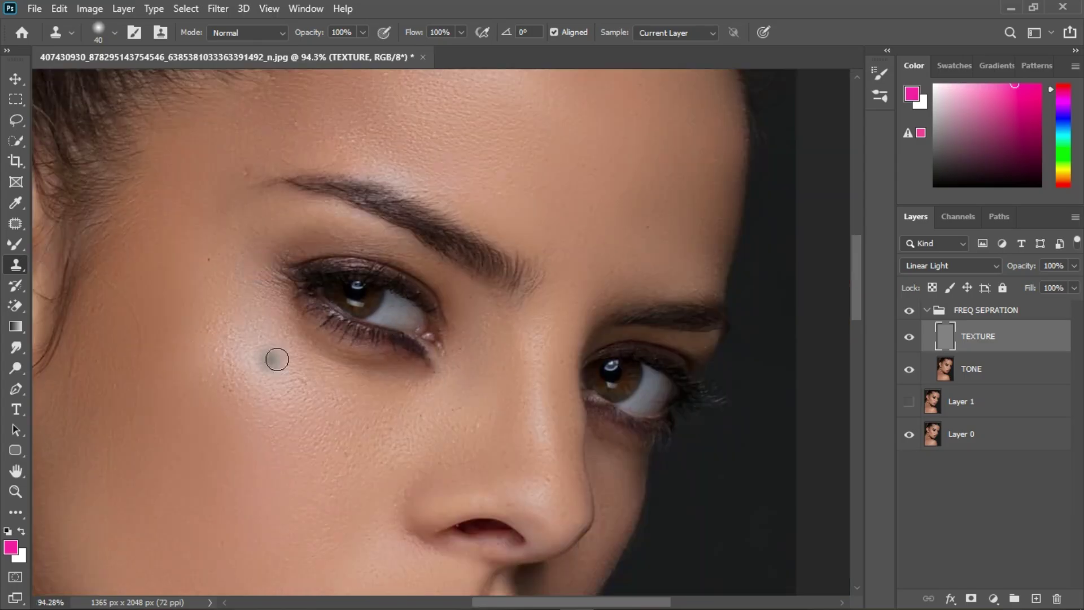
pyautogui.scroll(-3, 277, 359)
pyautogui.scroll(4, 350, 356)
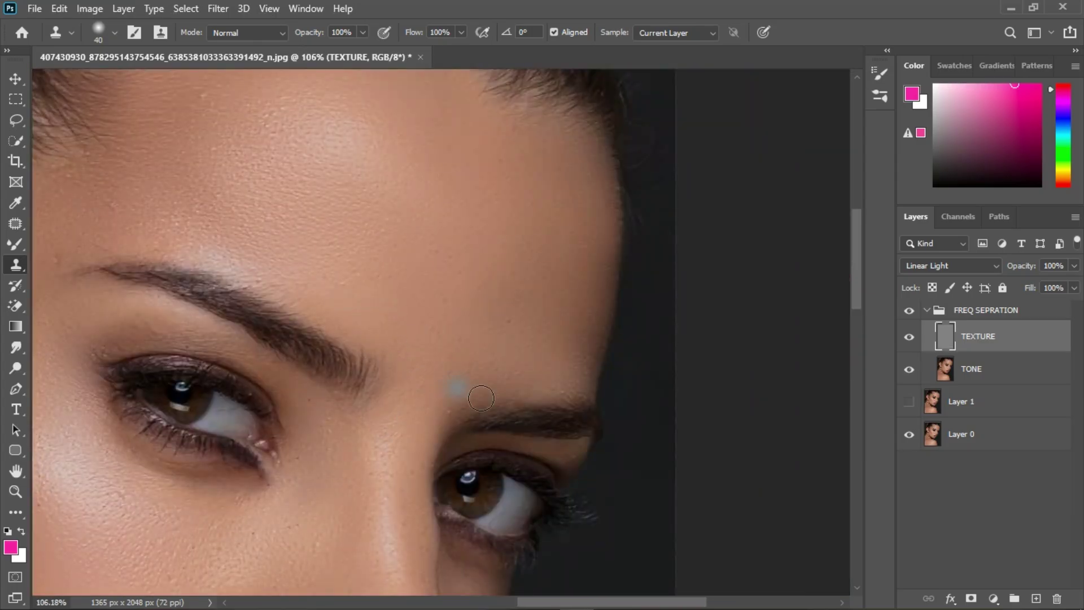
pyautogui.scroll(-1, 358, 237)
pyautogui.scroll(-3, 218, 412)
pyautogui.scroll(1, 393, 219)
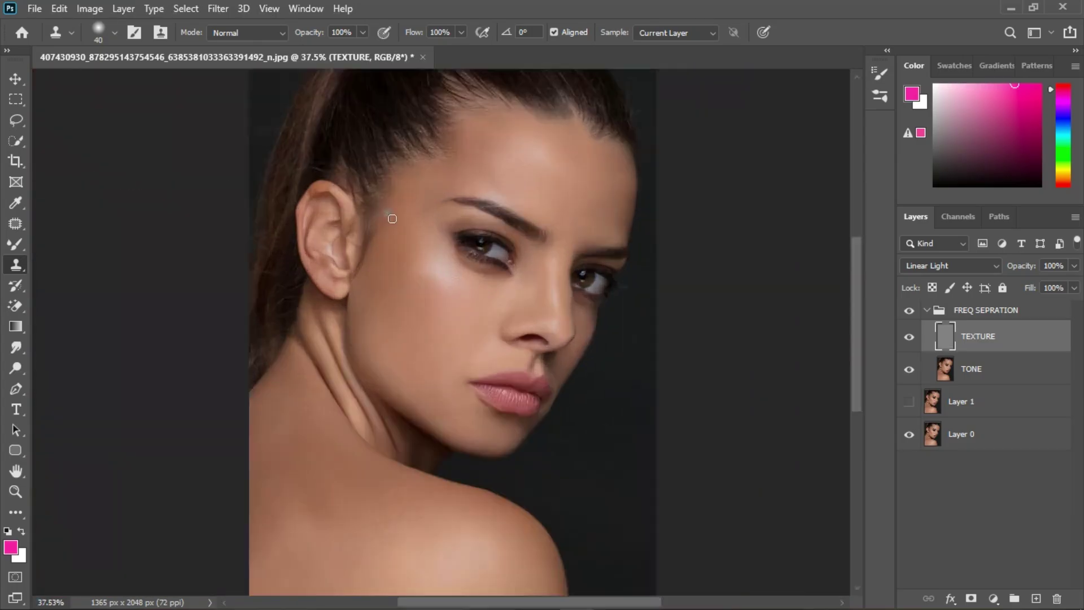
pyautogui.scroll(1, 392, 218)
pyautogui.moveTo(432, 243); pyautogui.dragTo(432, 240)
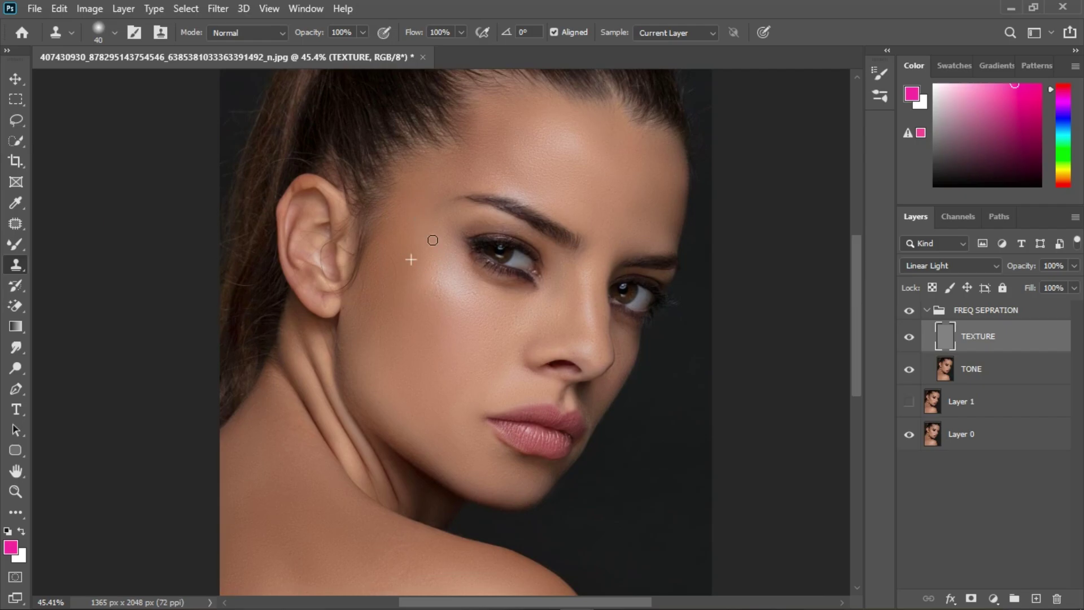
pyautogui.scroll(-3, 429, 238)
pyautogui.click(908, 310)
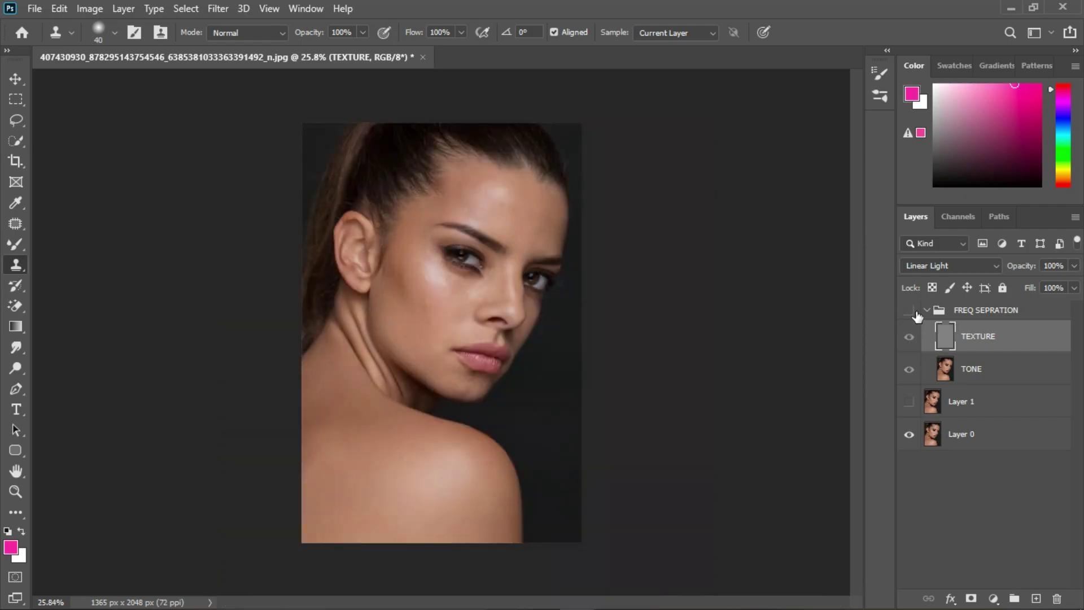
# Make the FREQ SEPRATION group visible again to view the retouched skin
pyautogui.click(908, 309)
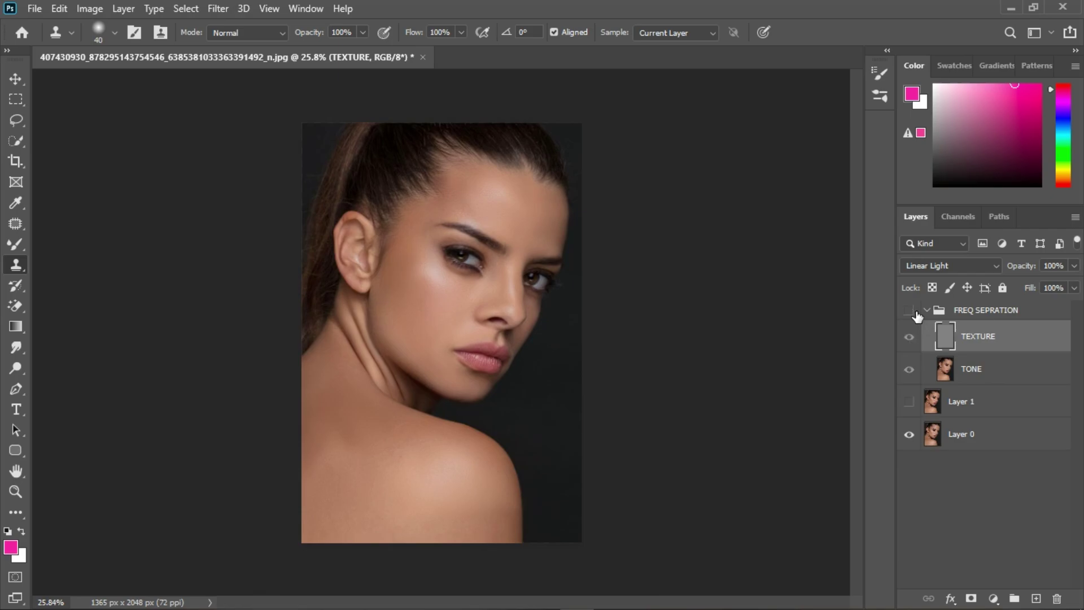
pyautogui.click(914, 312)
pyautogui.scroll(5, 448, 194)
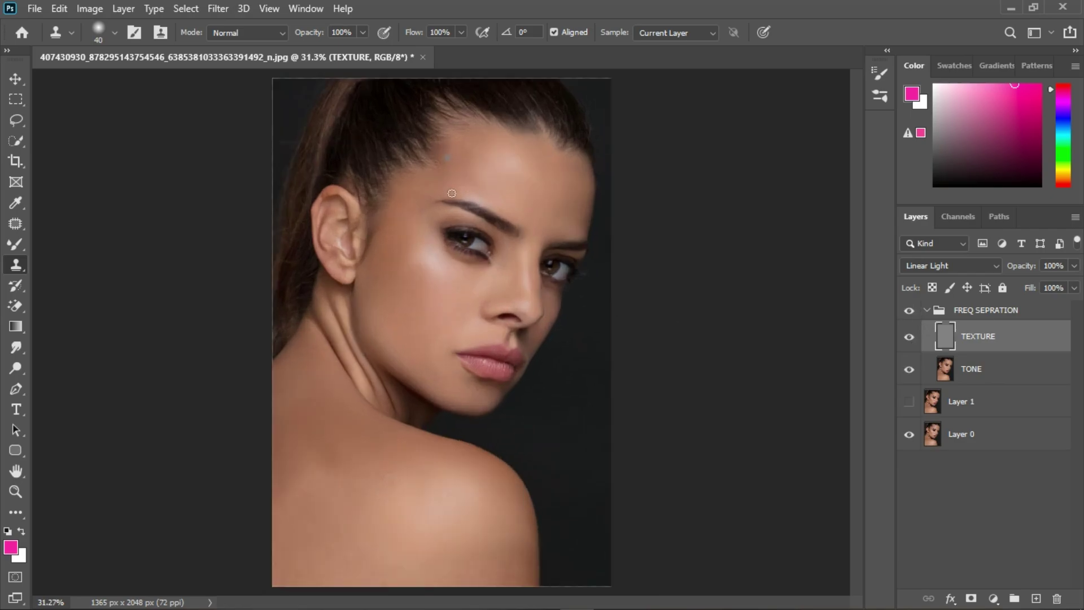
pyautogui.scroll(-3, 449, 194)
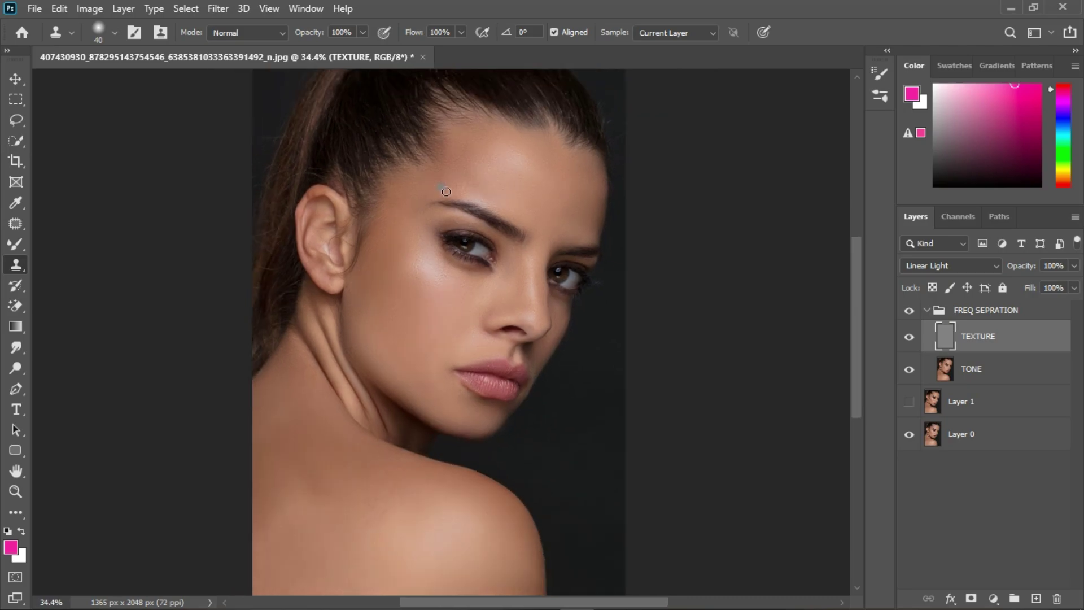
pyautogui.scroll(-2, 443, 193)
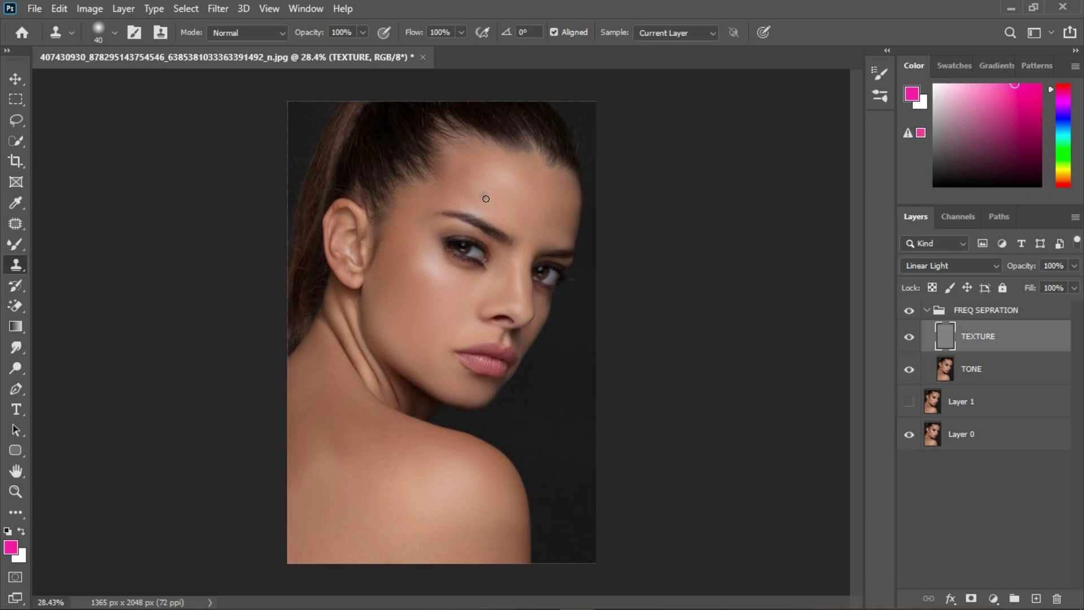
# Collapse the FREQ SEPRATION group and stamp all visible layers into a new Layer 2 with Ctrl+Alt+Shift+E
pyautogui.click(940, 317)
pyautogui.hotkey('ctrl', 'alt', 'shift', 'e')
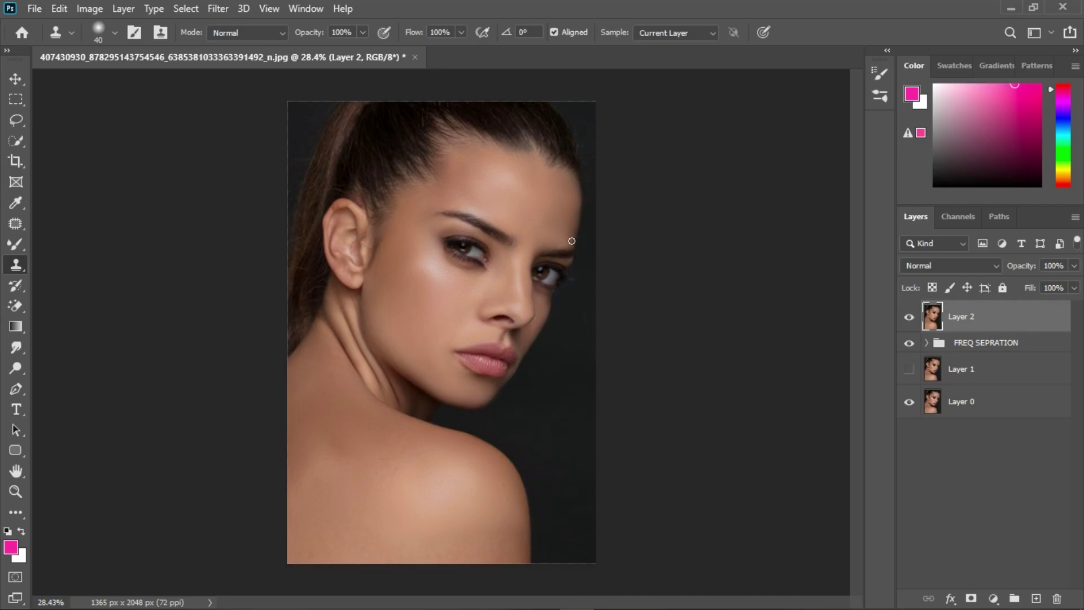
pyautogui.click(215, 9)
# In Camera Raw, expand Basic and set white balance from a spot near the eye (Temperature +3, Tint -10)
pyautogui.click(270, 107)
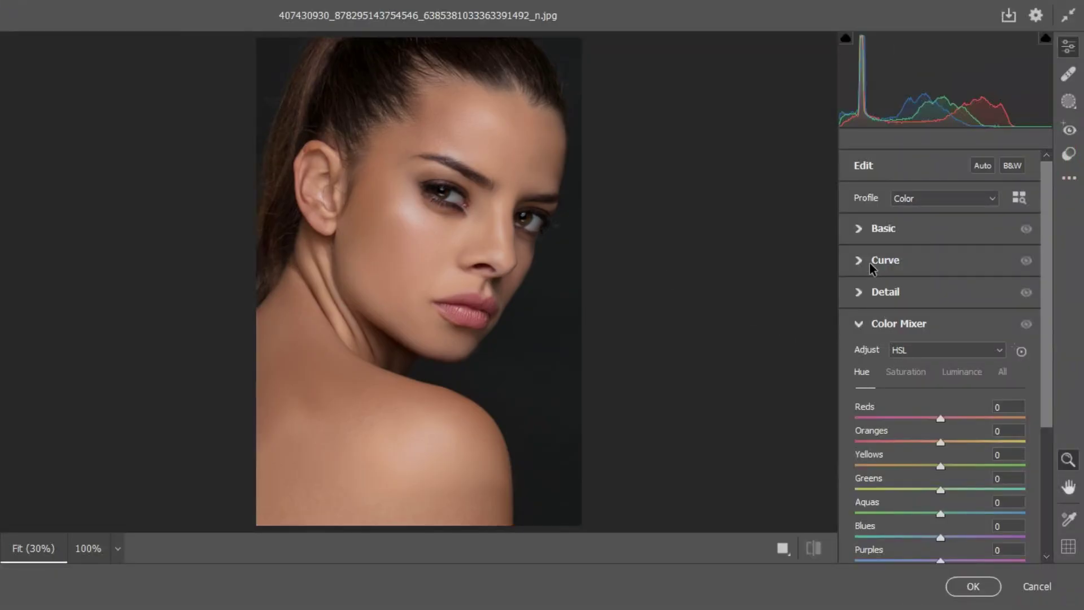
pyautogui.click(864, 326)
pyautogui.click(861, 232)
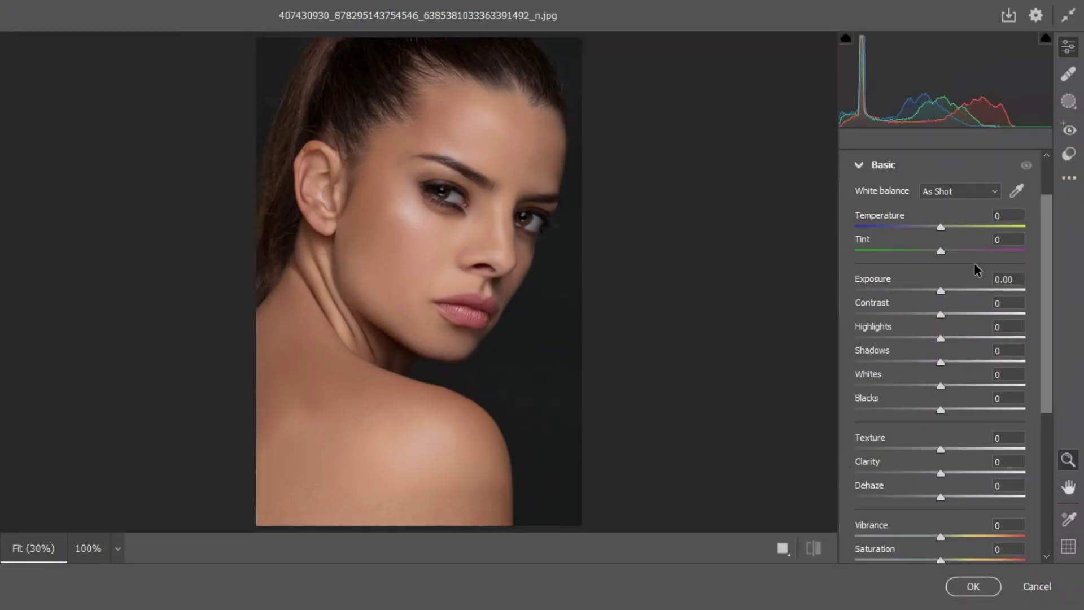
pyautogui.click(1015, 192)
pyautogui.click(457, 205)
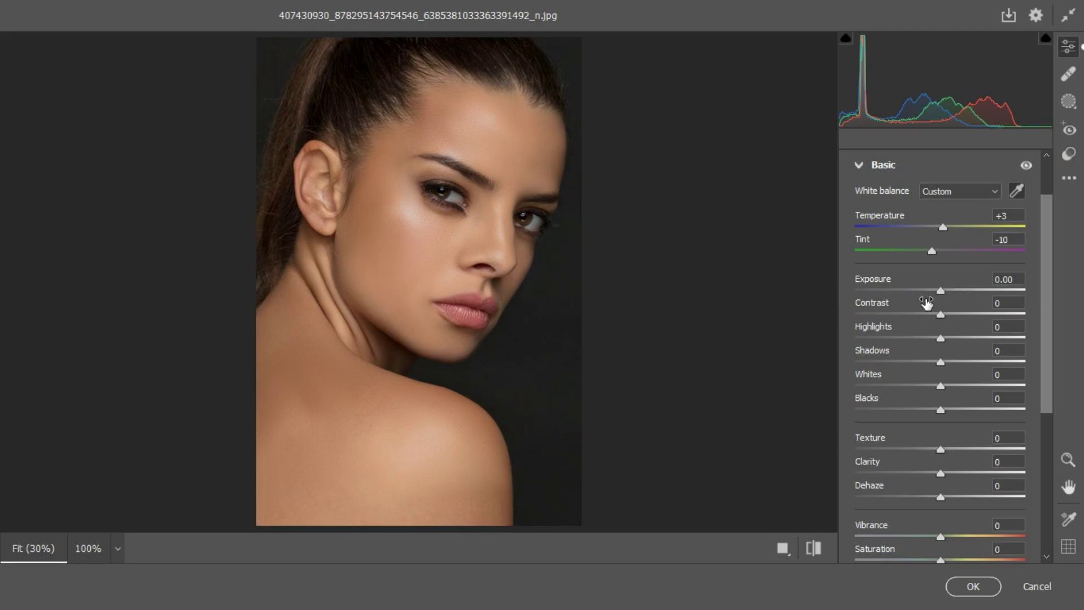
# Set Exposure +0.15, Highlights +3, Shadows -19, Whites +4, Texture +7, Clarity +3 and Dehaze +5
pyautogui.moveTo(942, 292); pyautogui.dragTo(944, 291)
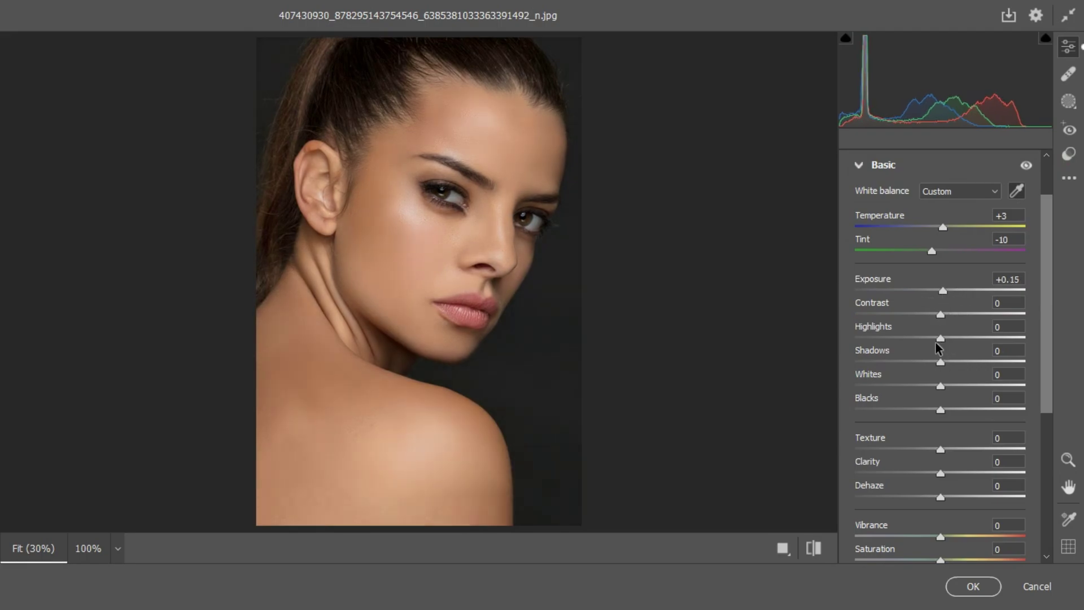
pyautogui.moveTo(940, 362); pyautogui.dragTo(944, 340)
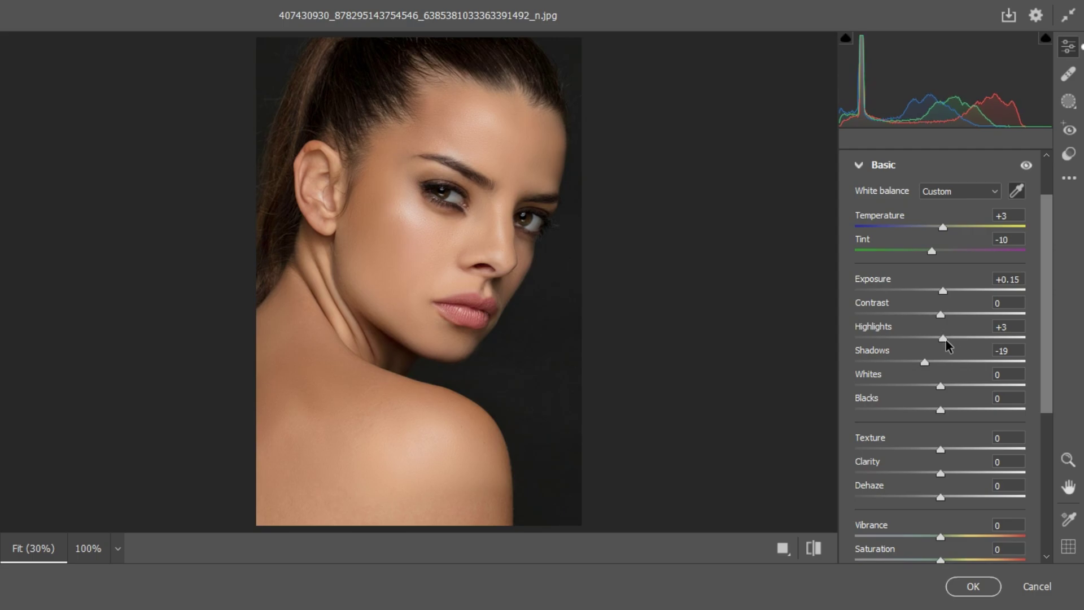
pyautogui.click(946, 386)
pyautogui.moveTo(947, 387); pyautogui.dragTo(947, 385)
pyautogui.moveTo(944, 450); pyautogui.dragTo(946, 472)
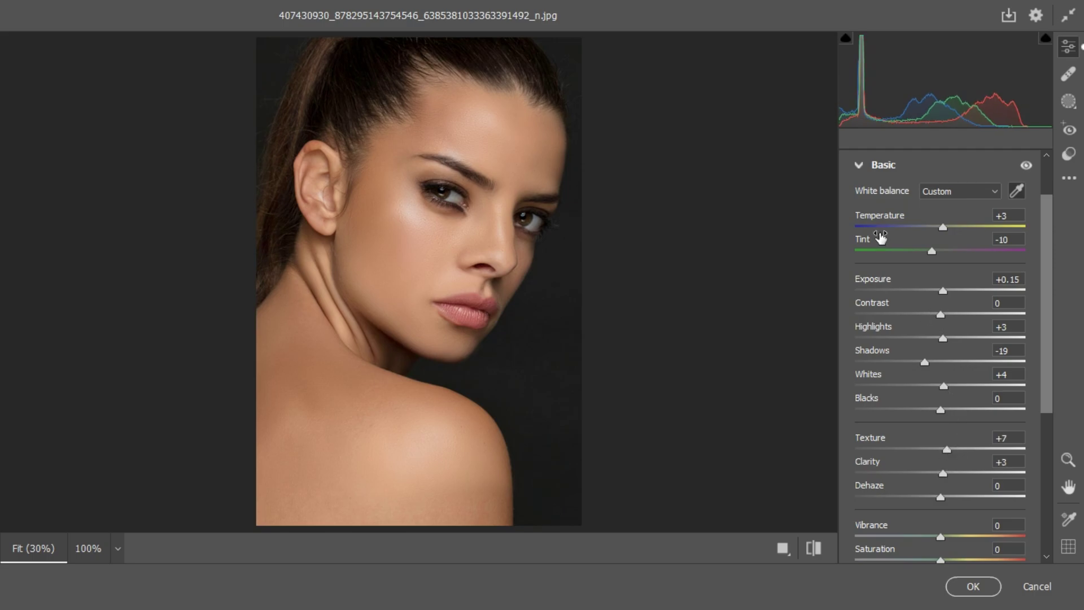
pyautogui.scroll(-2, 917, 480)
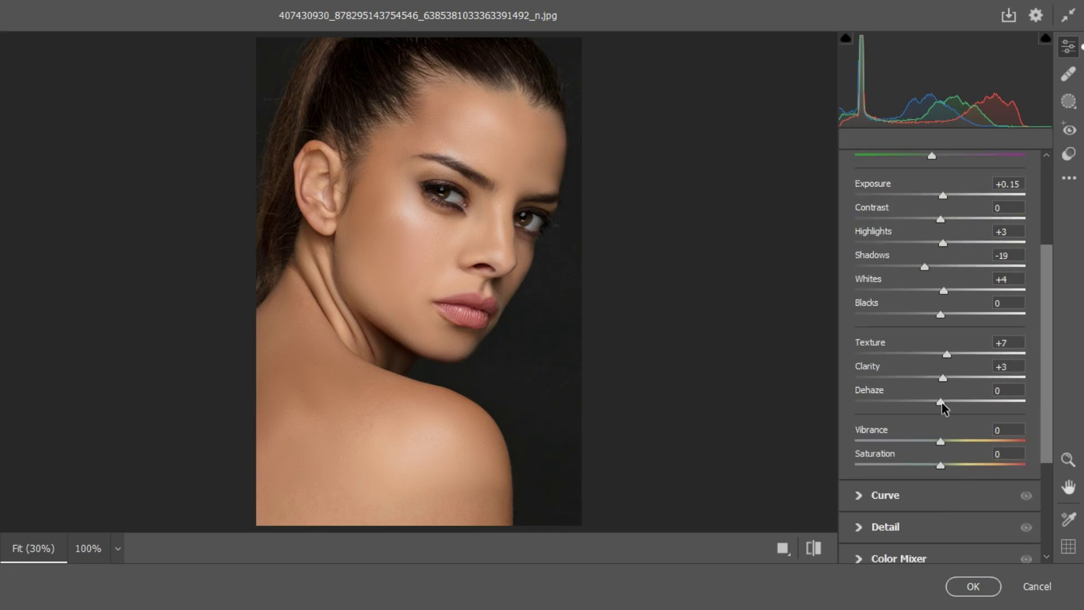
pyautogui.moveTo(941, 402)
pyautogui.mouseDown()
pyautogui.moveTo(927, 402)
pyautogui.moveTo(945, 405)
pyautogui.mouseUp()
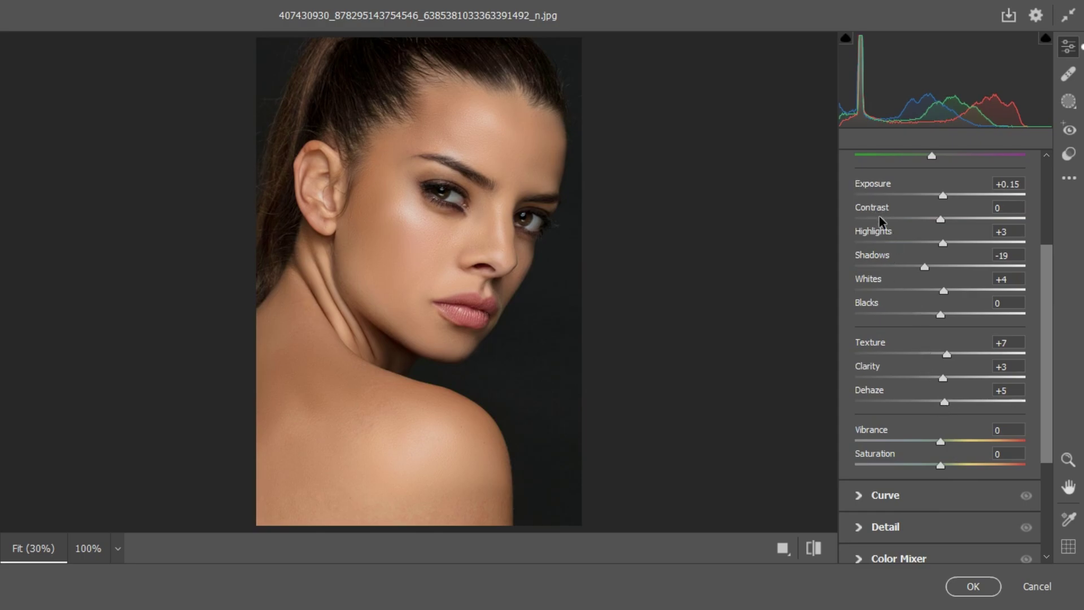
pyautogui.scroll(3, 879, 215)
# In Color Mixer, raise Reds saturation to +31 and shift Reds hue to -15
pyautogui.click(855, 231)
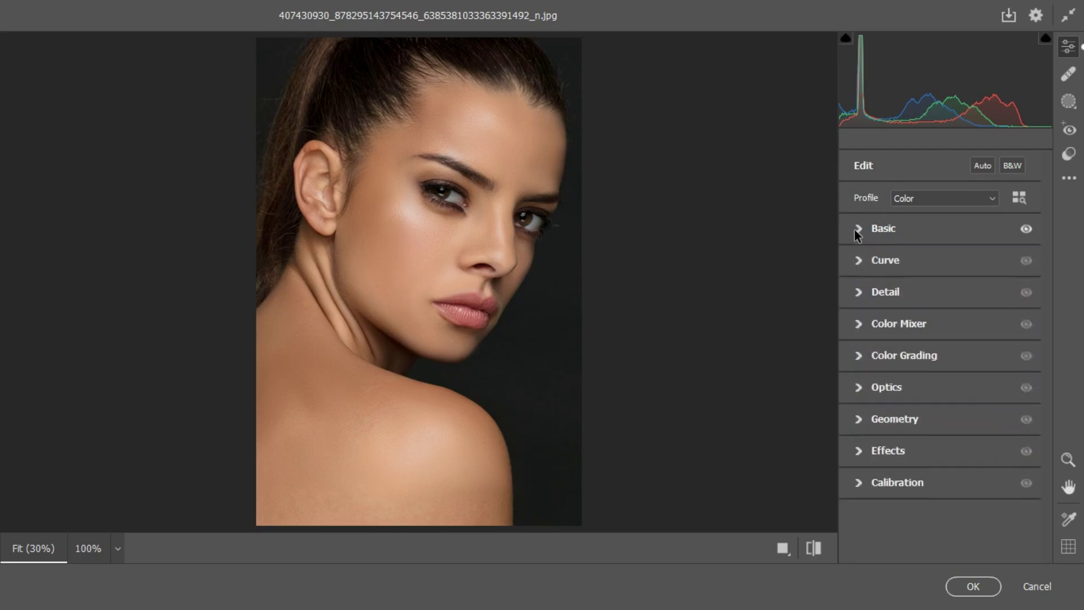
pyautogui.click(858, 324)
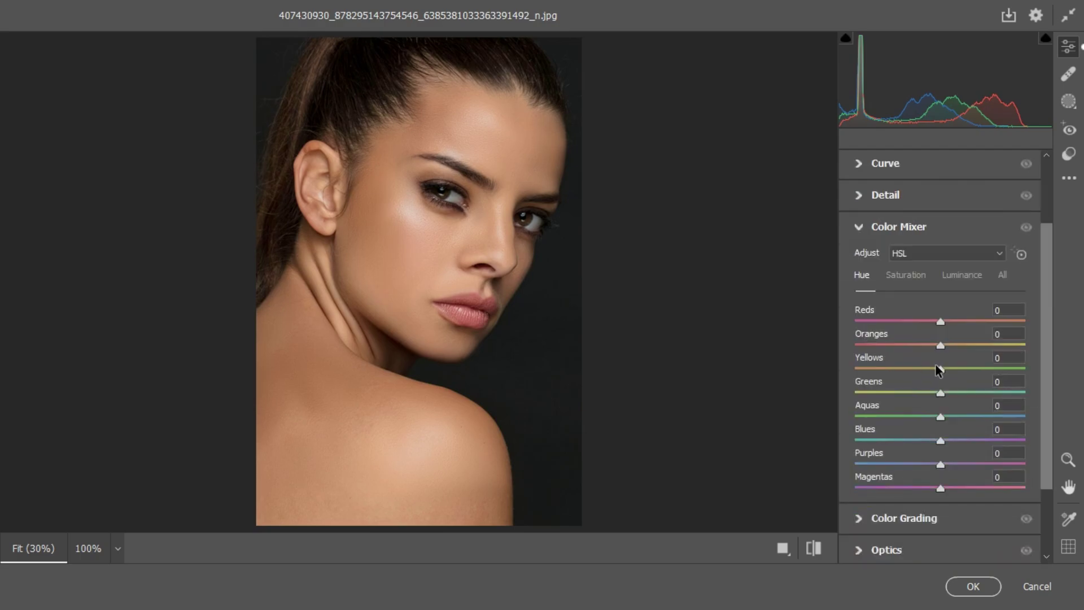
pyautogui.click(906, 279)
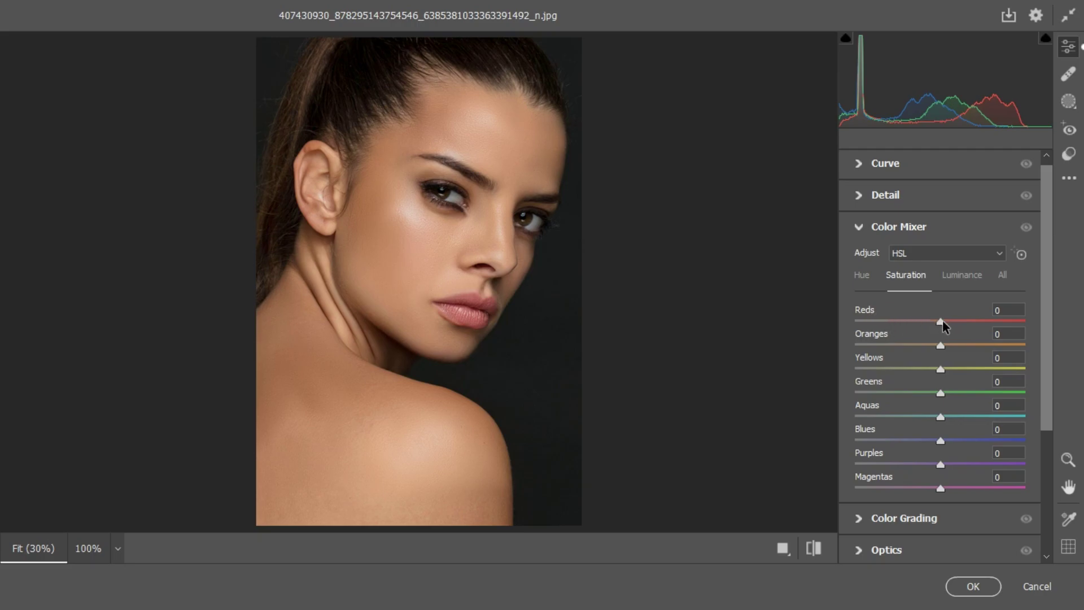
pyautogui.moveTo(942, 321); pyautogui.dragTo(968, 327)
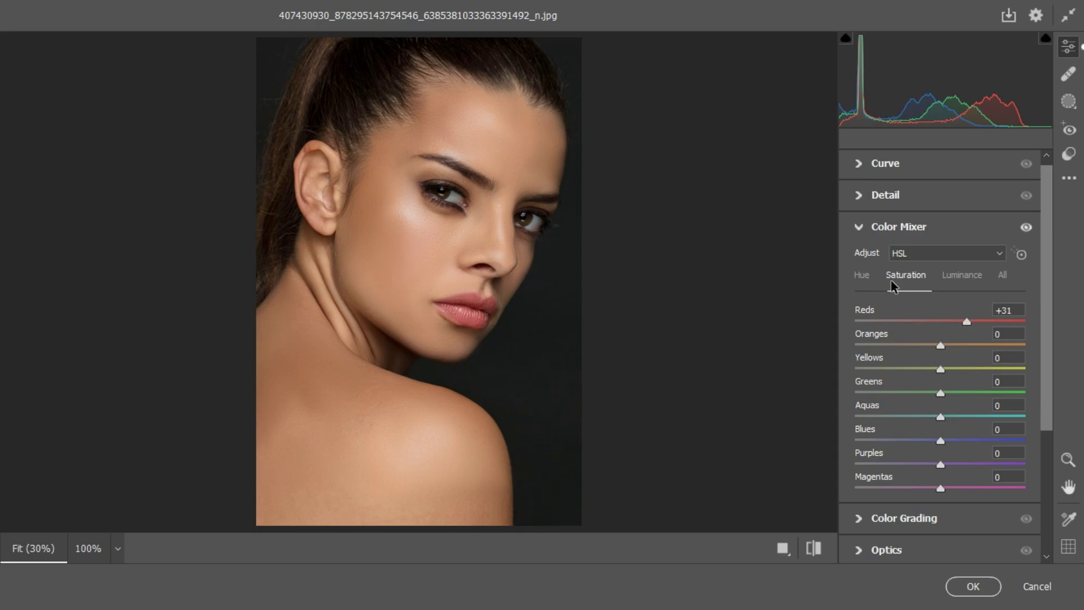
pyautogui.click(861, 274)
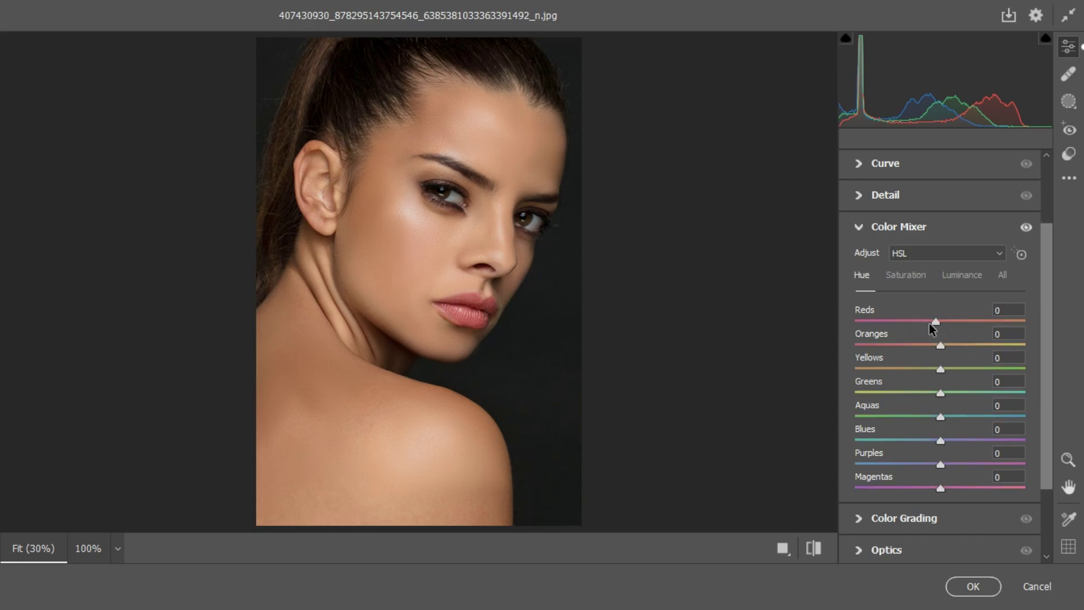
pyautogui.moveTo(929, 323); pyautogui.dragTo(926, 324)
# Set Oranges saturation to +8 and apply the Camera Raw grade to Layer 2
pyautogui.click(916, 276)
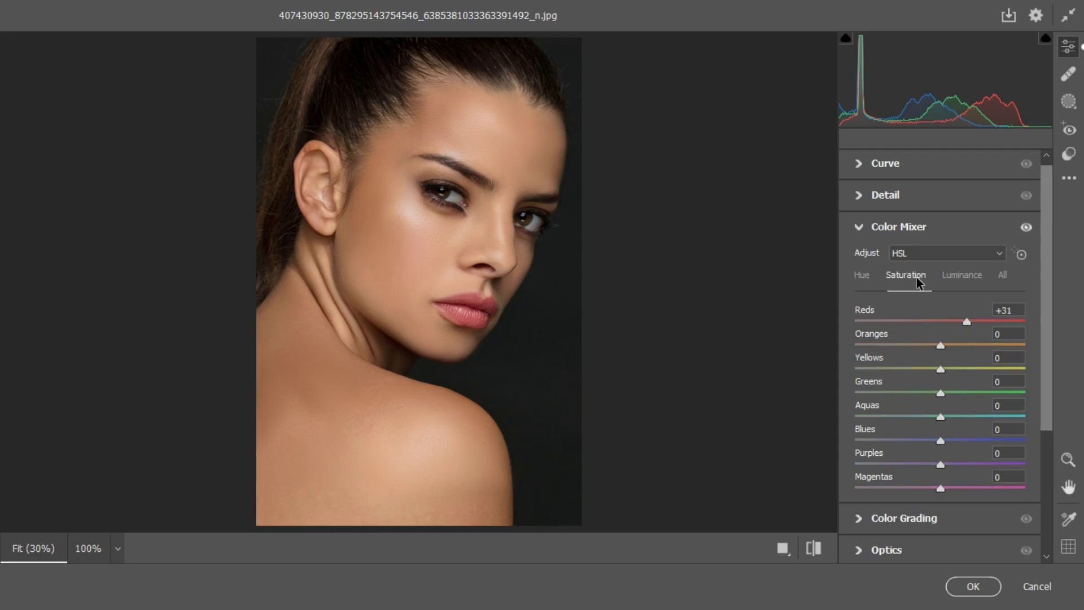
pyautogui.moveTo(939, 346); pyautogui.dragTo(951, 345)
pyautogui.moveTo(950, 347); pyautogui.dragTo(948, 346)
pyautogui.click(963, 588)
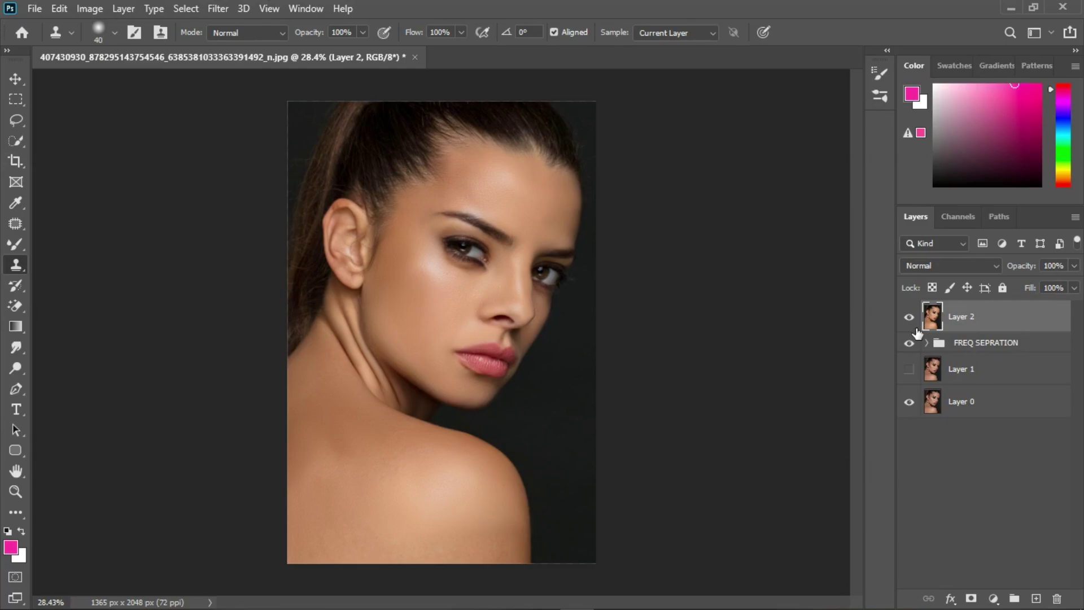
# Hide FREQ SEPRATION and toggle Layer 2 on and off to compare, leaving Layer 2 visible
pyautogui.click(909, 342)
pyautogui.click(910, 317)
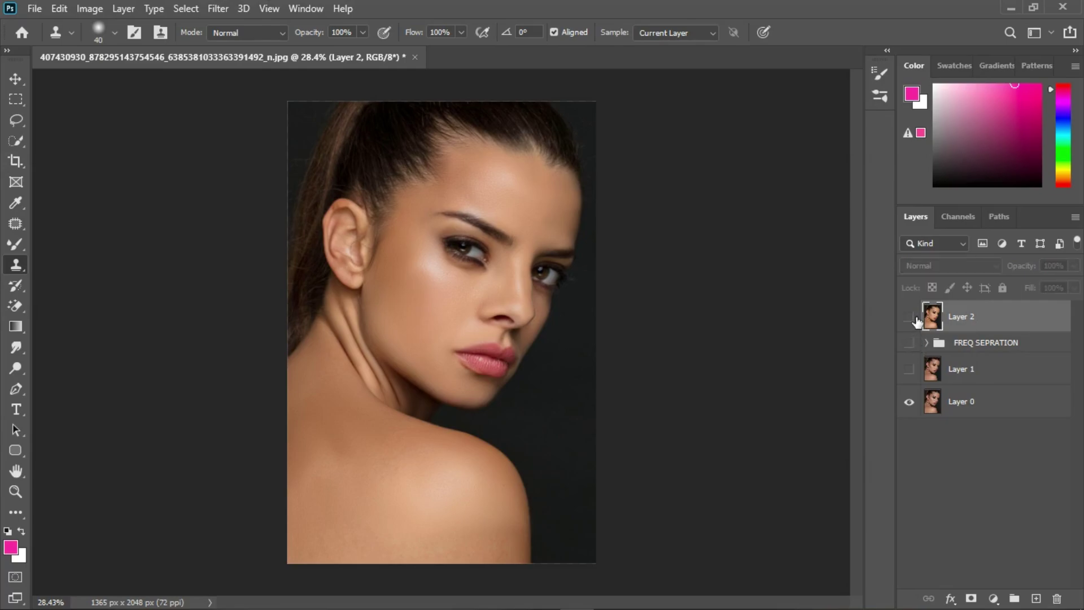
pyautogui.click(914, 319)
pyautogui.click(914, 318)
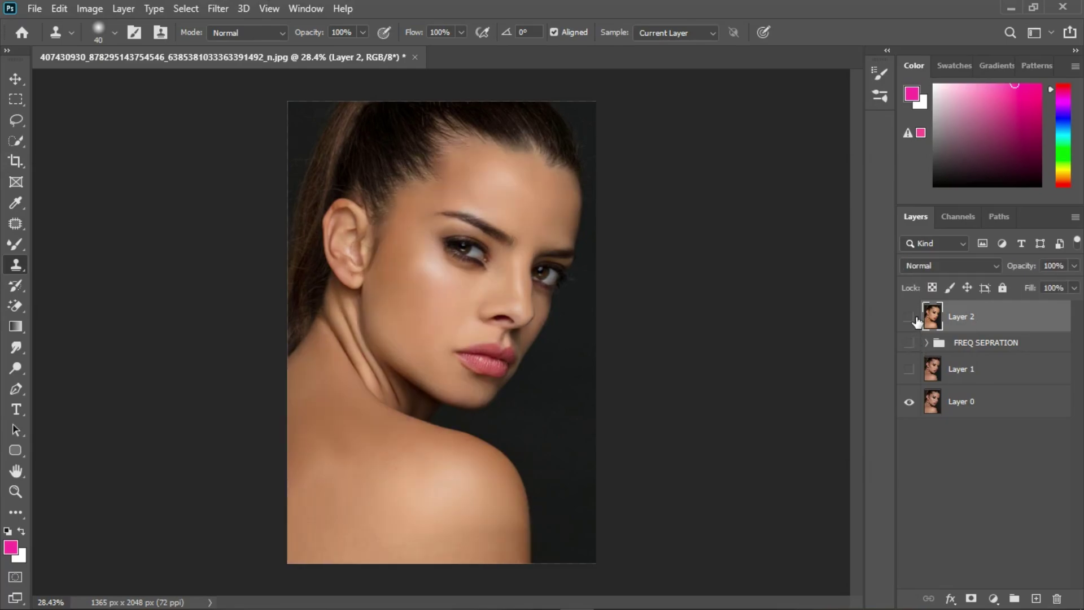
pyautogui.click(910, 318)
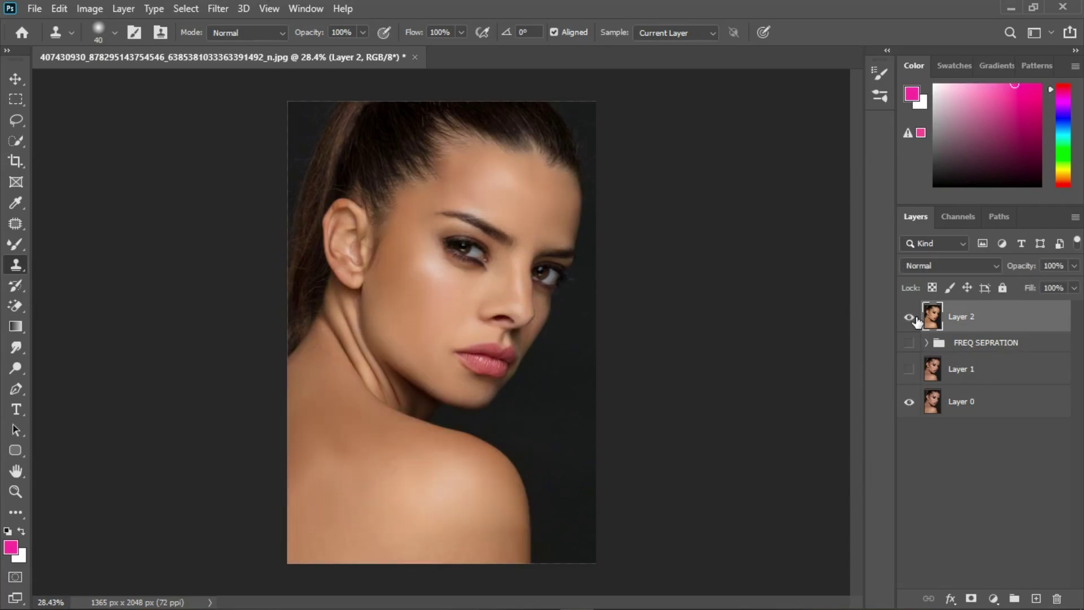